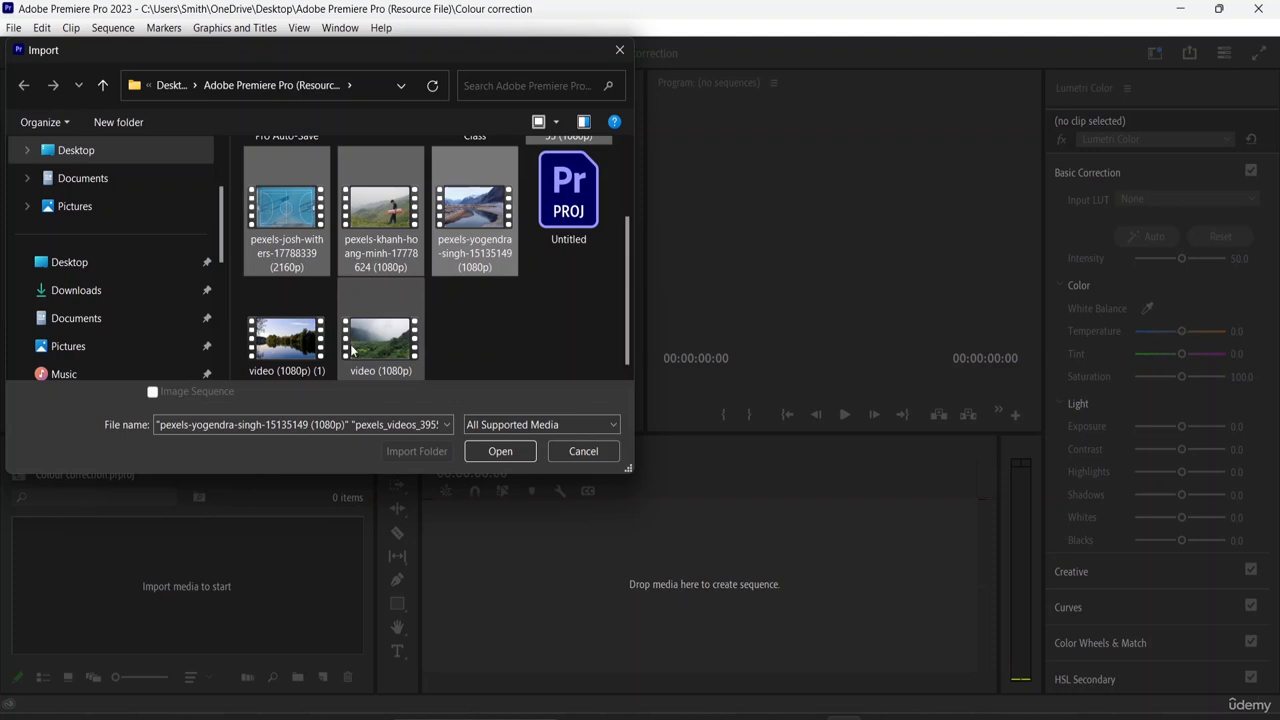
- Add the green valley video to the file selection and import the five selected video clips into the project
{"action": "left_click", "coordinate": [357, 348], "text": "ctrl"}
{"action": "left_click", "coordinate": [499, 451]}
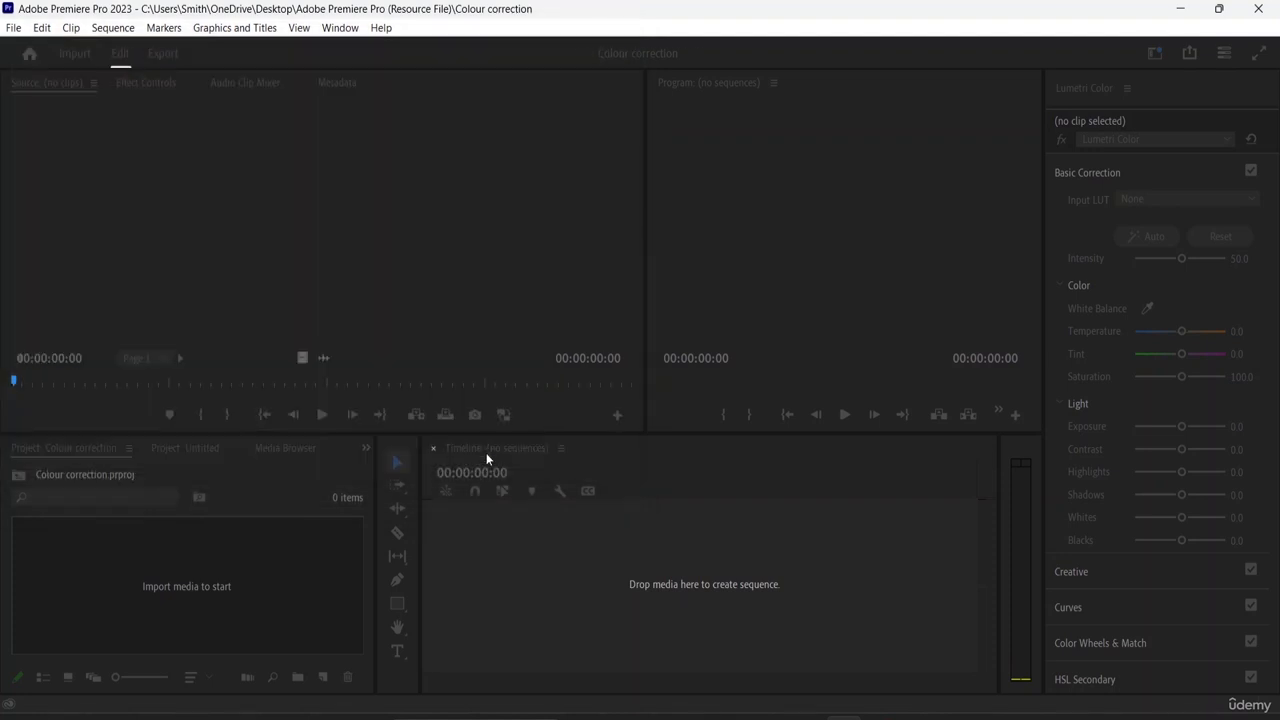
{"action": "scroll", "coordinate": [280, 600], "scroll_direction": "up", "scroll_amount": 1}
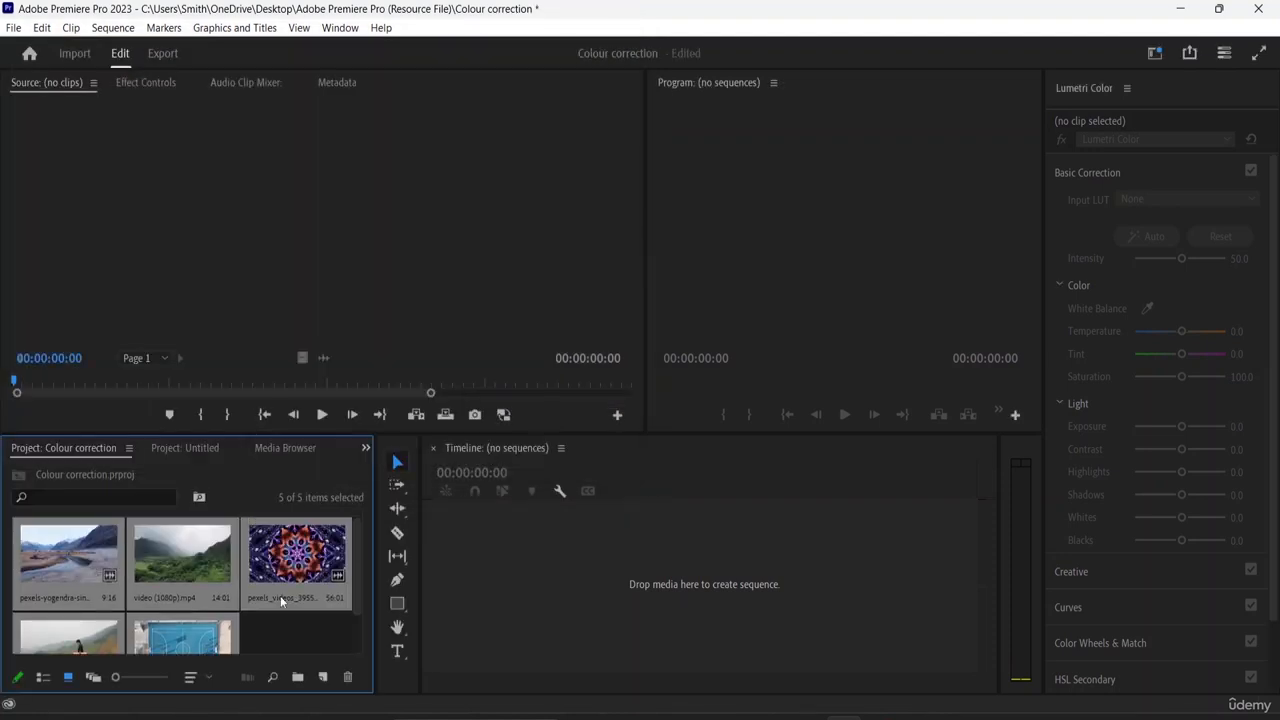
{"action": "scroll", "coordinate": [240, 556], "scroll_direction": "down", "scroll_amount": 1}
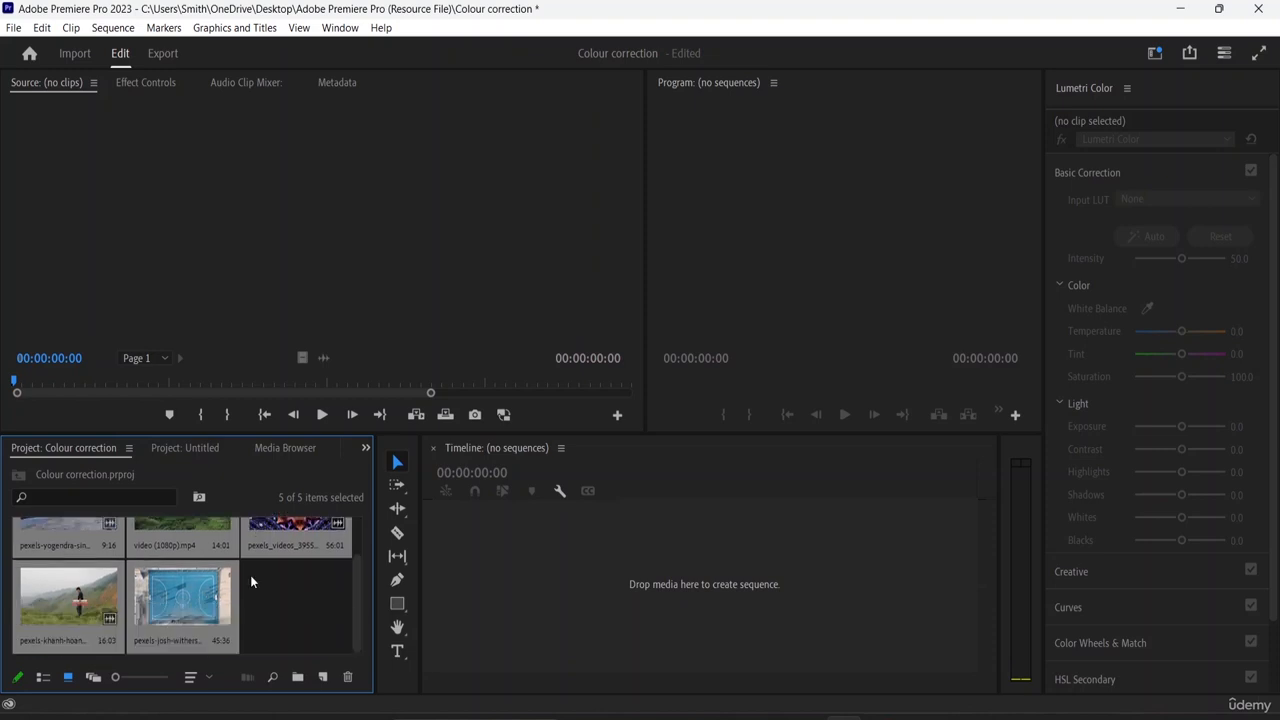
- Create a new sequence from the mountain river clip by placing it on the empty timeline
{"action": "left_click", "coordinate": [207, 573]}
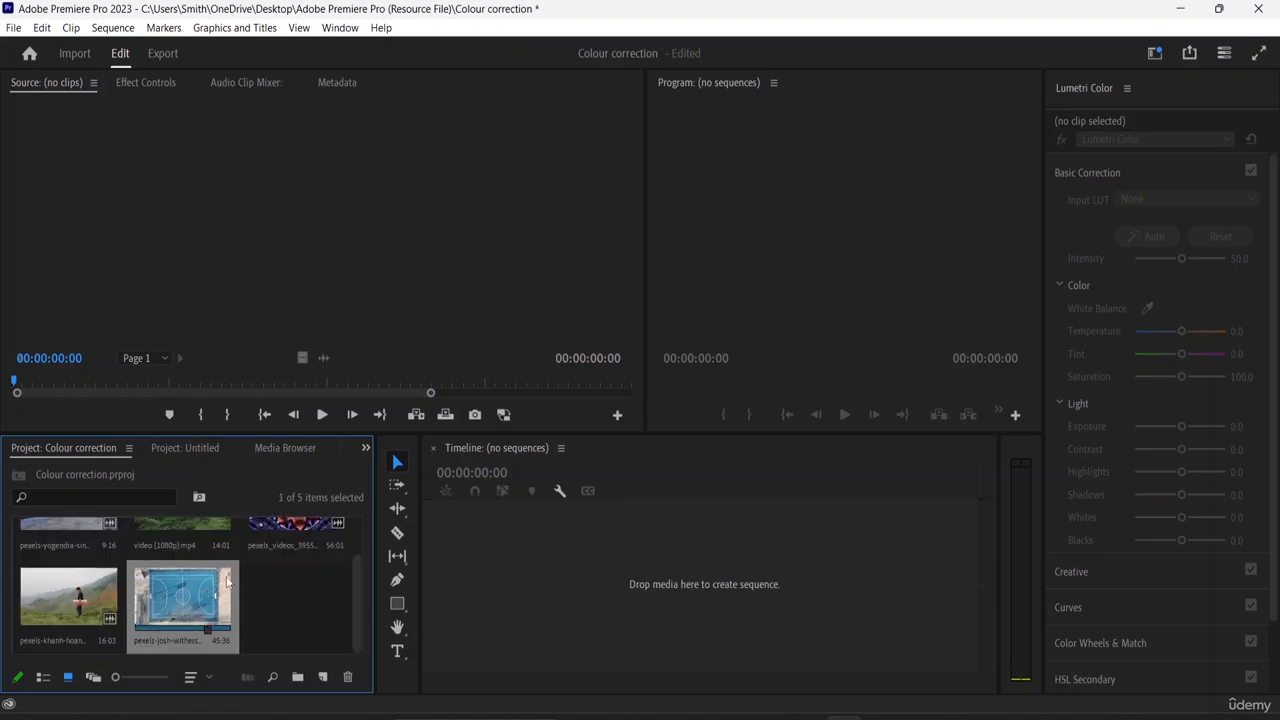
{"action": "scroll", "coordinate": [215, 605], "scroll_direction": "up", "scroll_amount": 1}
{"action": "left_click", "coordinate": [70, 555]}
{"action": "left_click_drag", "start_coordinate": [229, 560], "coordinate": [455, 577]}
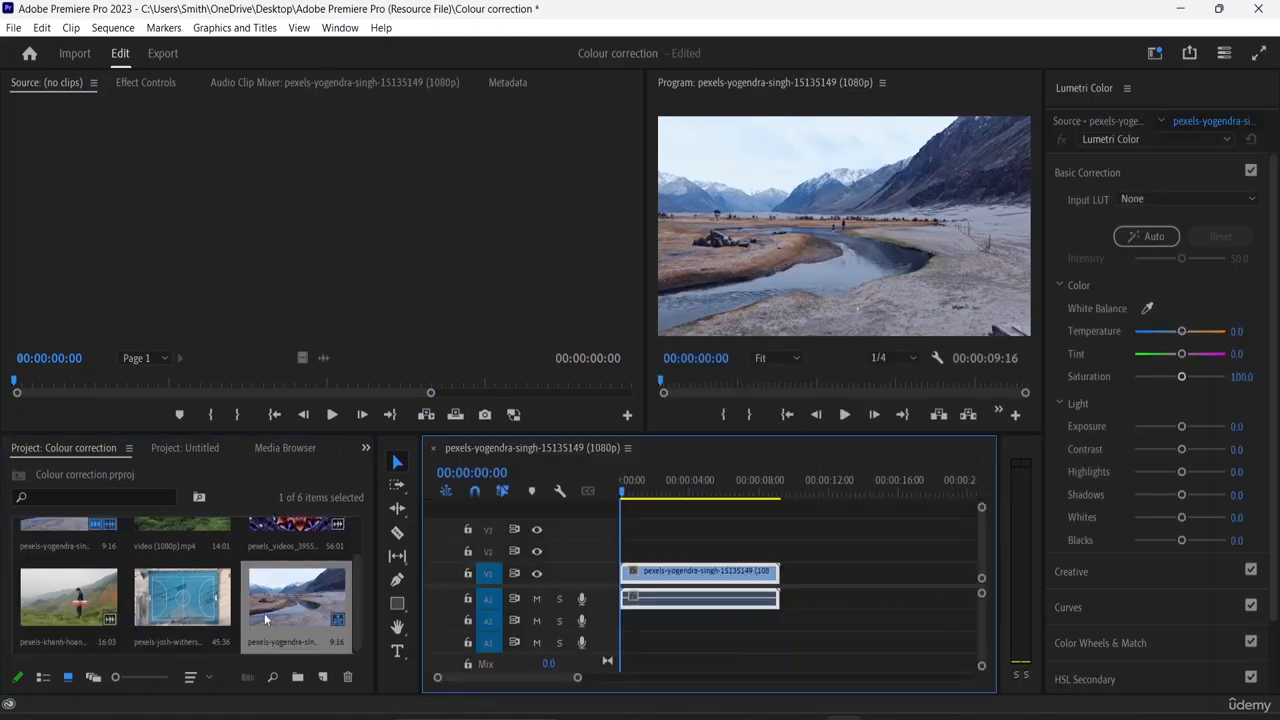
{"action": "scroll", "coordinate": [266, 608], "scroll_direction": "up", "scroll_amount": 1}
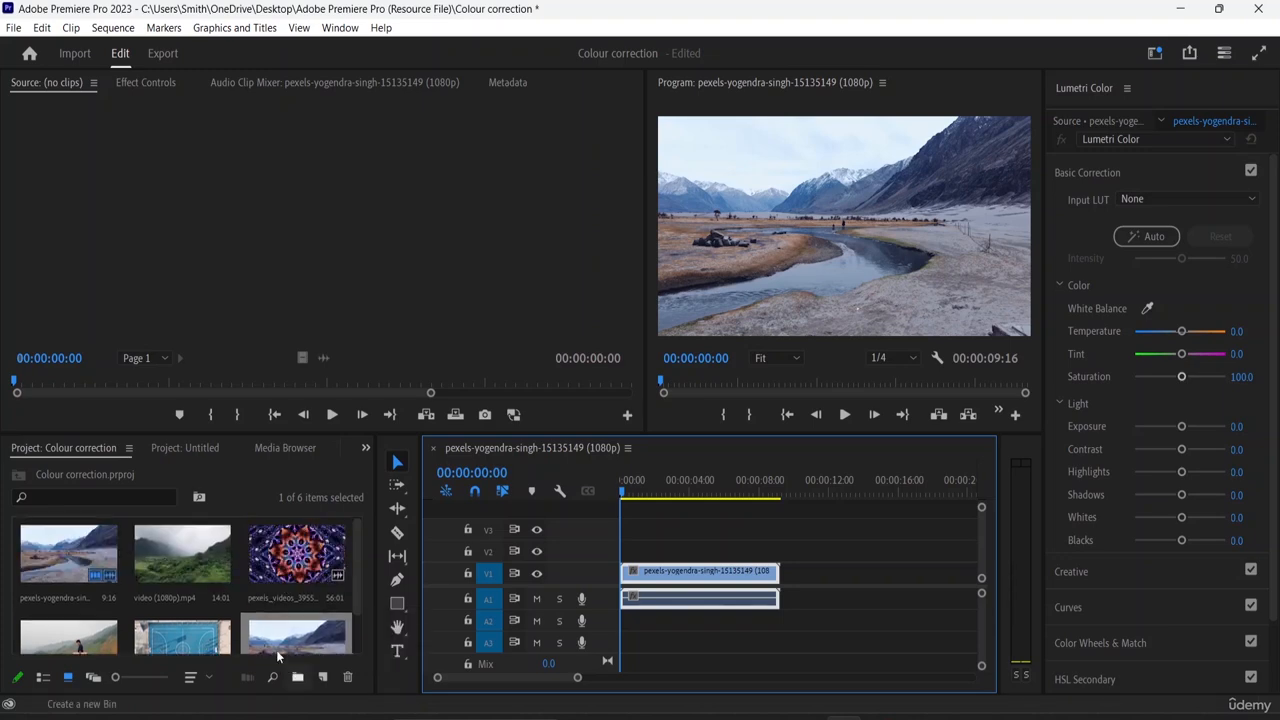
{"action": "left_click_drag", "start_coordinate": [212, 572], "coordinate": [812, 588]}
{"action": "left_click", "coordinate": [772, 573]}
{"action": "left_click", "coordinate": [798, 601]}
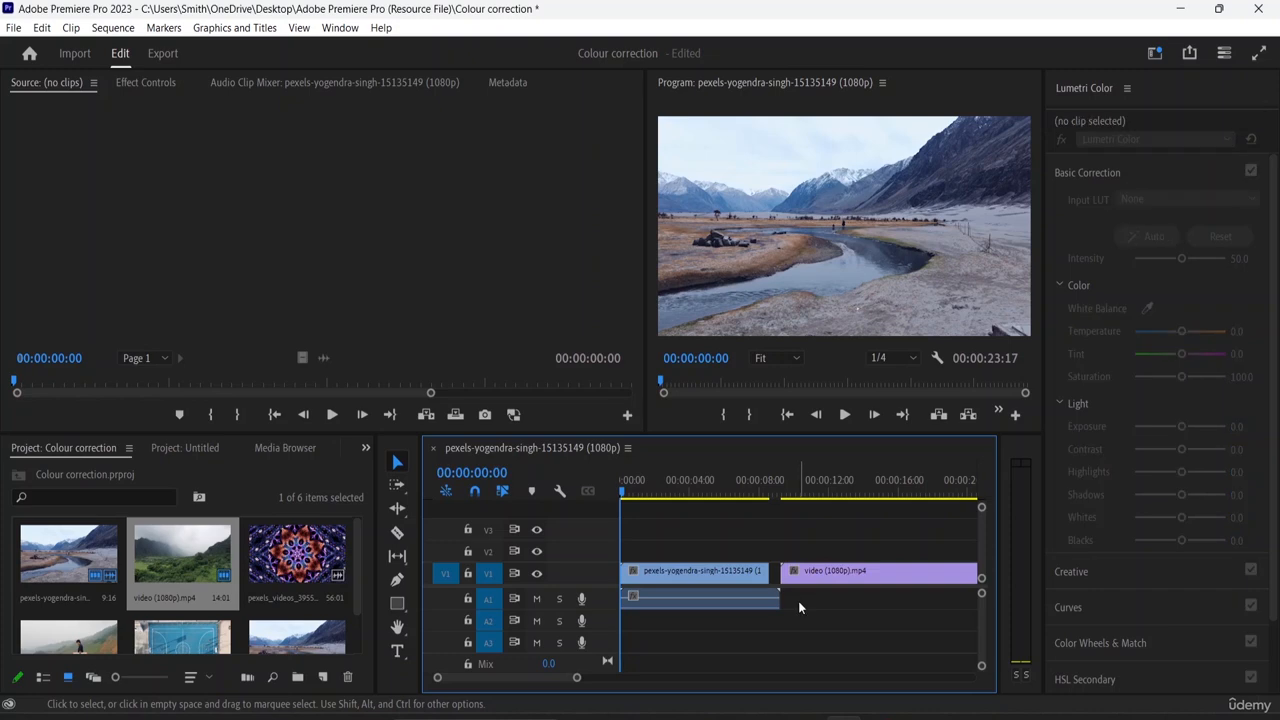
{"action": "key", "text": "ctrl+z"}
{"action": "key", "text": "ctrl+z"}
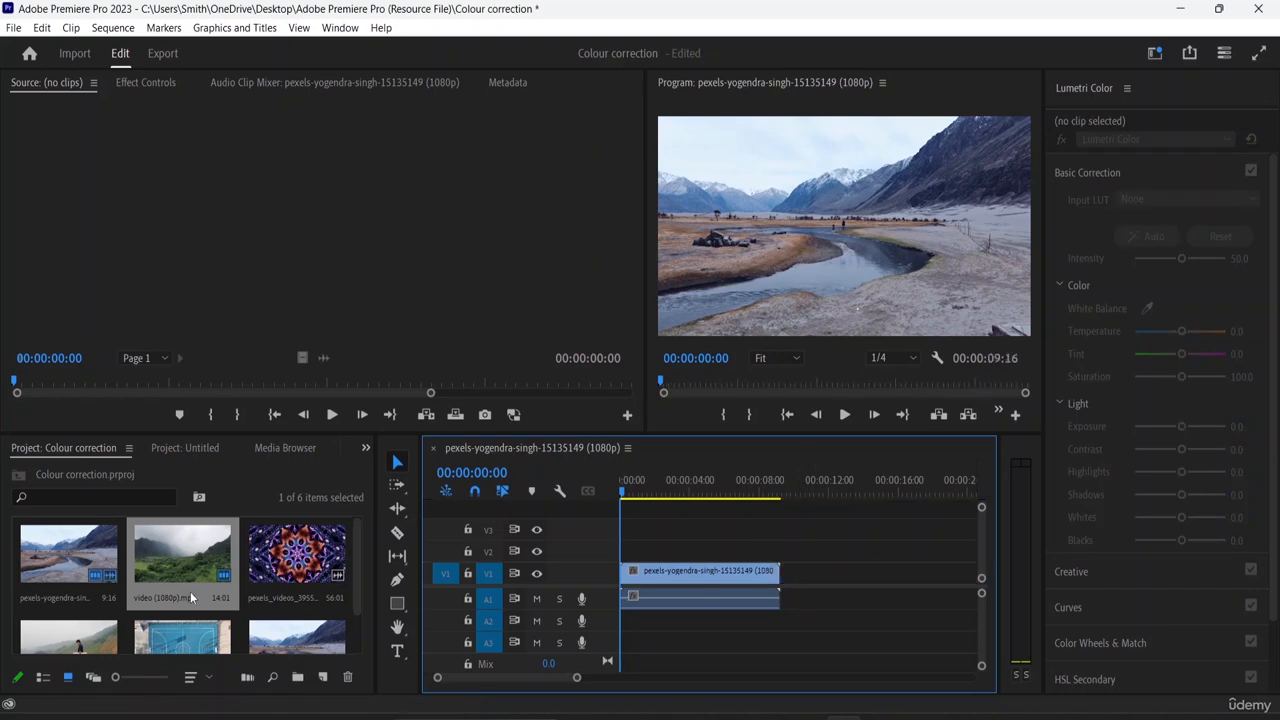
- Append video (1080p).mp4, the kaleidoscope clip and the green hillside walker clip, in that order, after the mountain river clip on V1
{"action": "left_click_drag", "start_coordinate": [188, 578], "coordinate": [786, 574]}
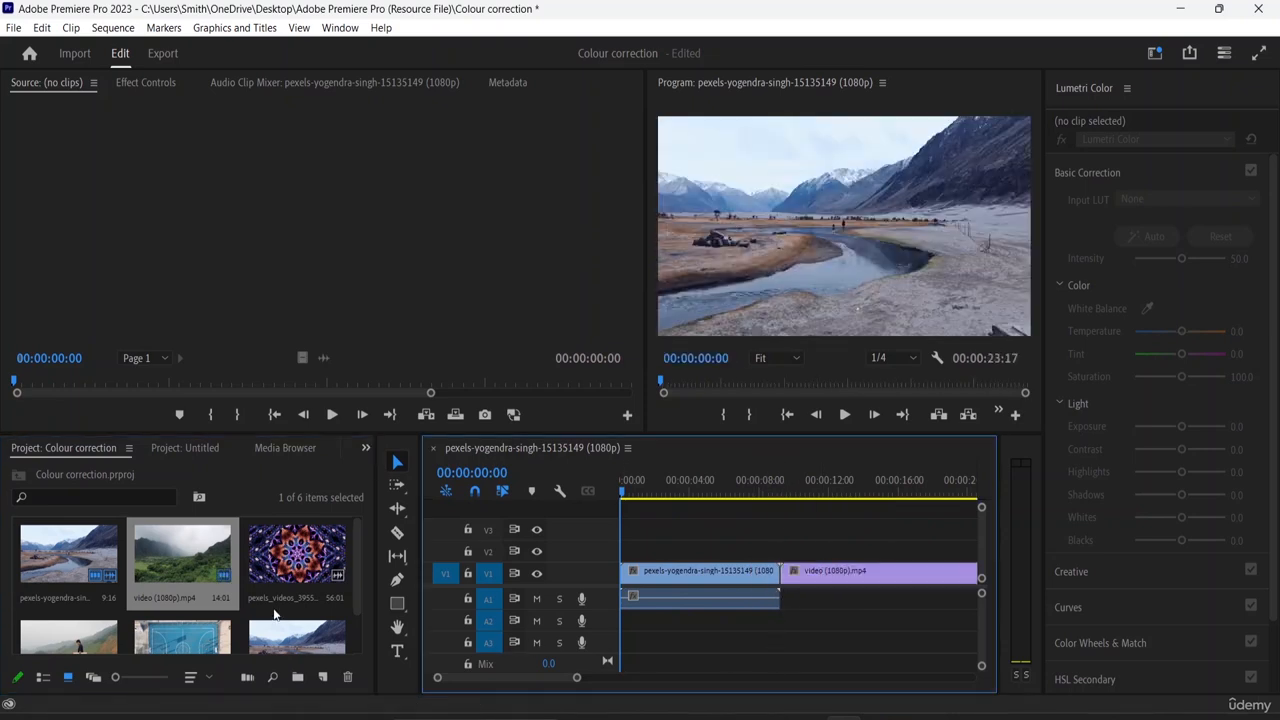
{"action": "left_click_drag", "start_coordinate": [293, 577], "coordinate": [935, 588]}
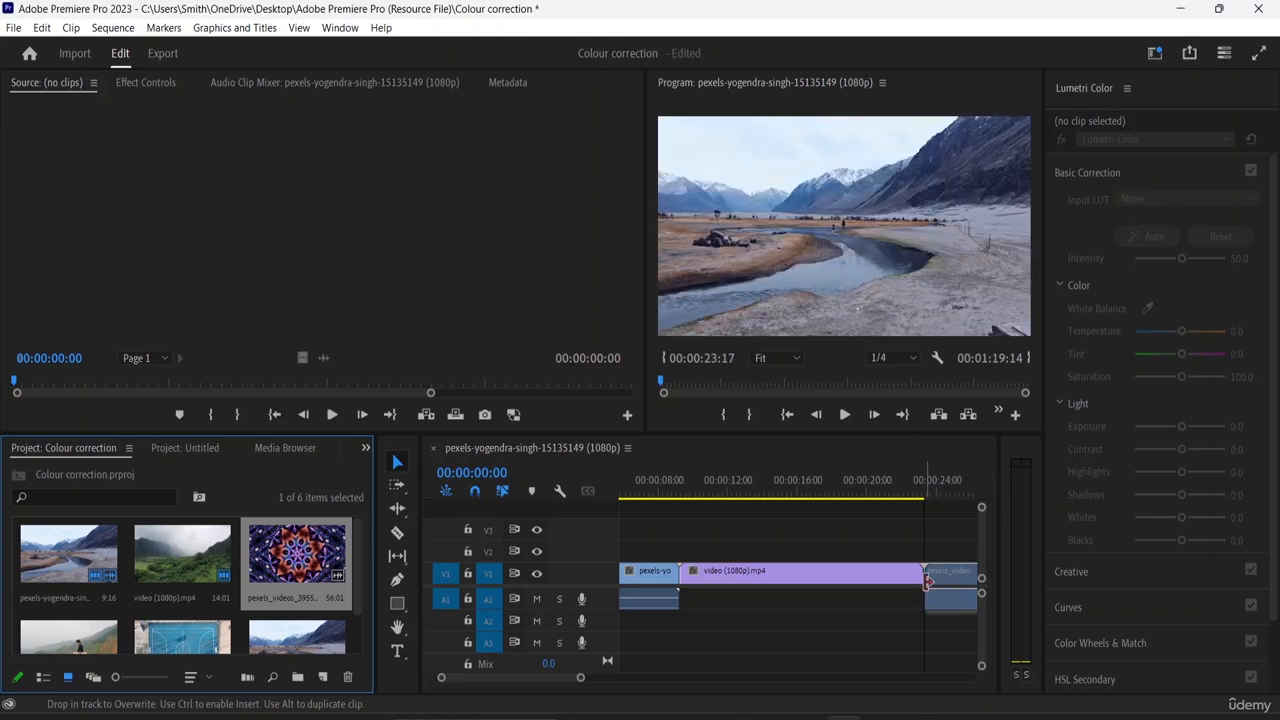
{"action": "scroll", "coordinate": [185, 622], "scroll_direction": "down", "scroll_amount": 1}
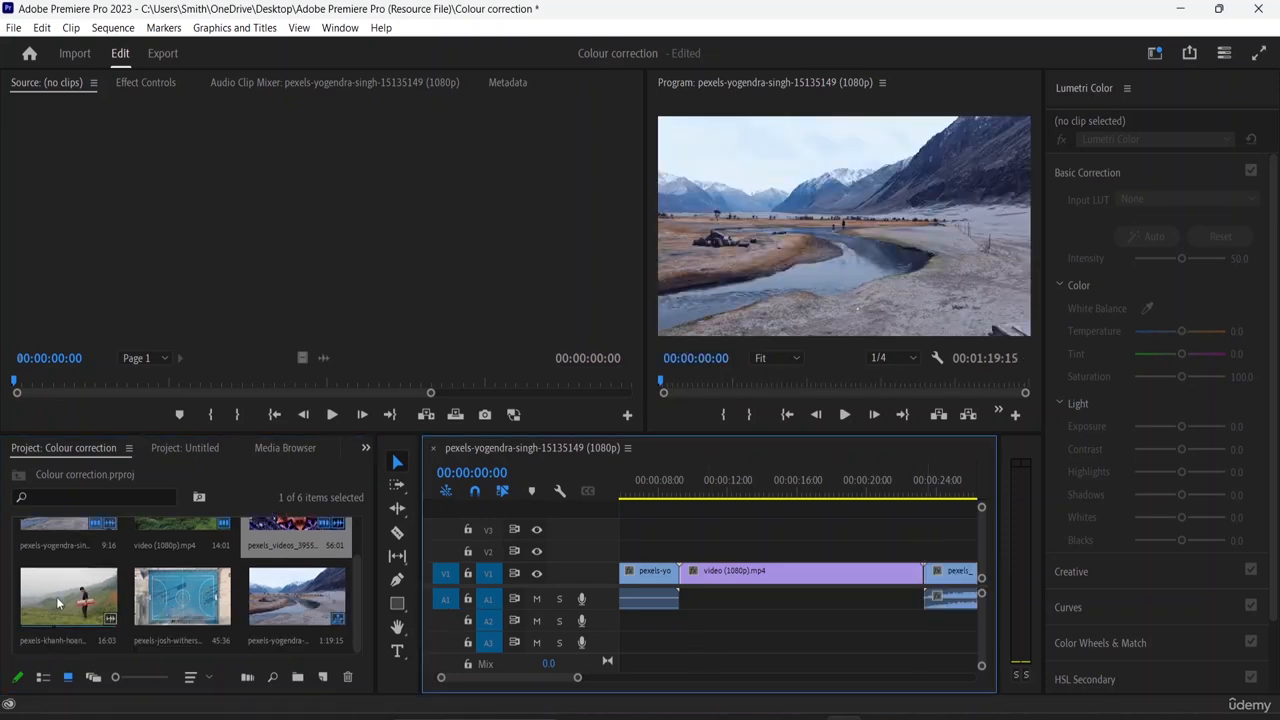
{"action": "scroll", "coordinate": [64, 601], "scroll_direction": "up", "scroll_amount": 1}
{"action": "scroll", "coordinate": [64, 601], "scroll_direction": "down", "scroll_amount": 1}
{"action": "left_click_drag", "start_coordinate": [64, 601], "coordinate": [670, 601]}
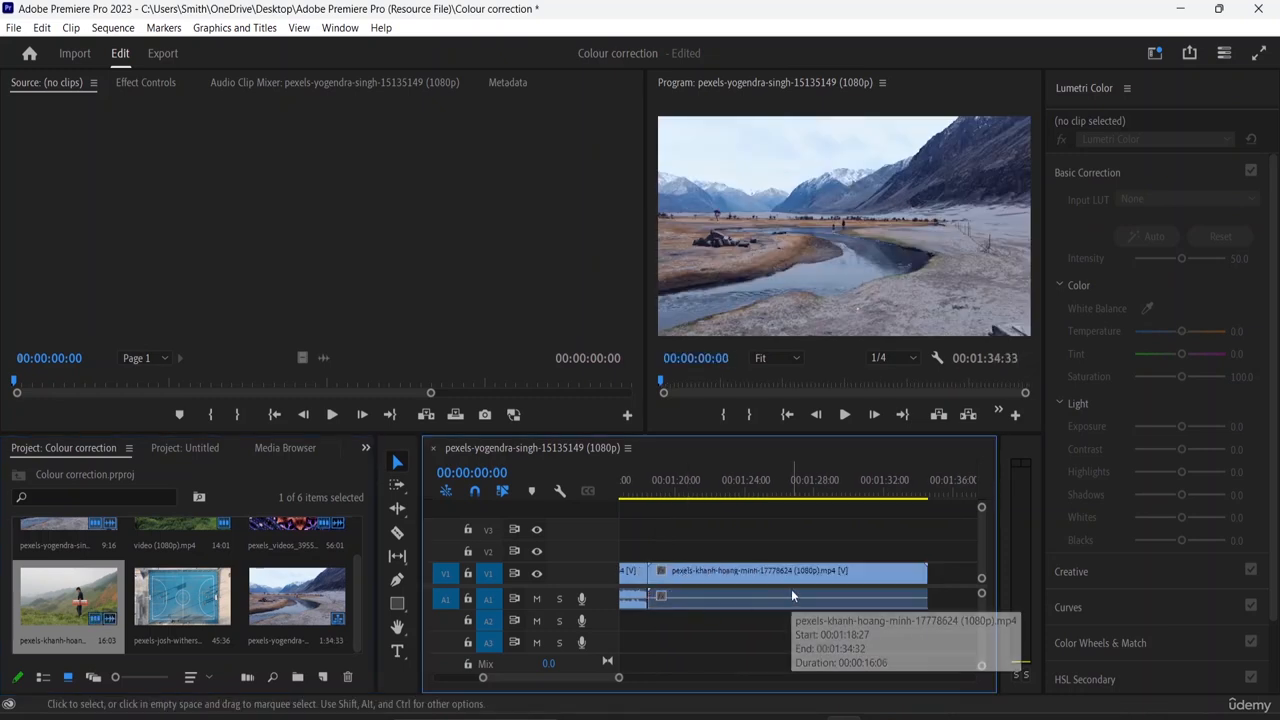
- Preview the opening of the sequence and examine the arrangement of all the clips on the timeline
{"action": "key", "text": "space"}
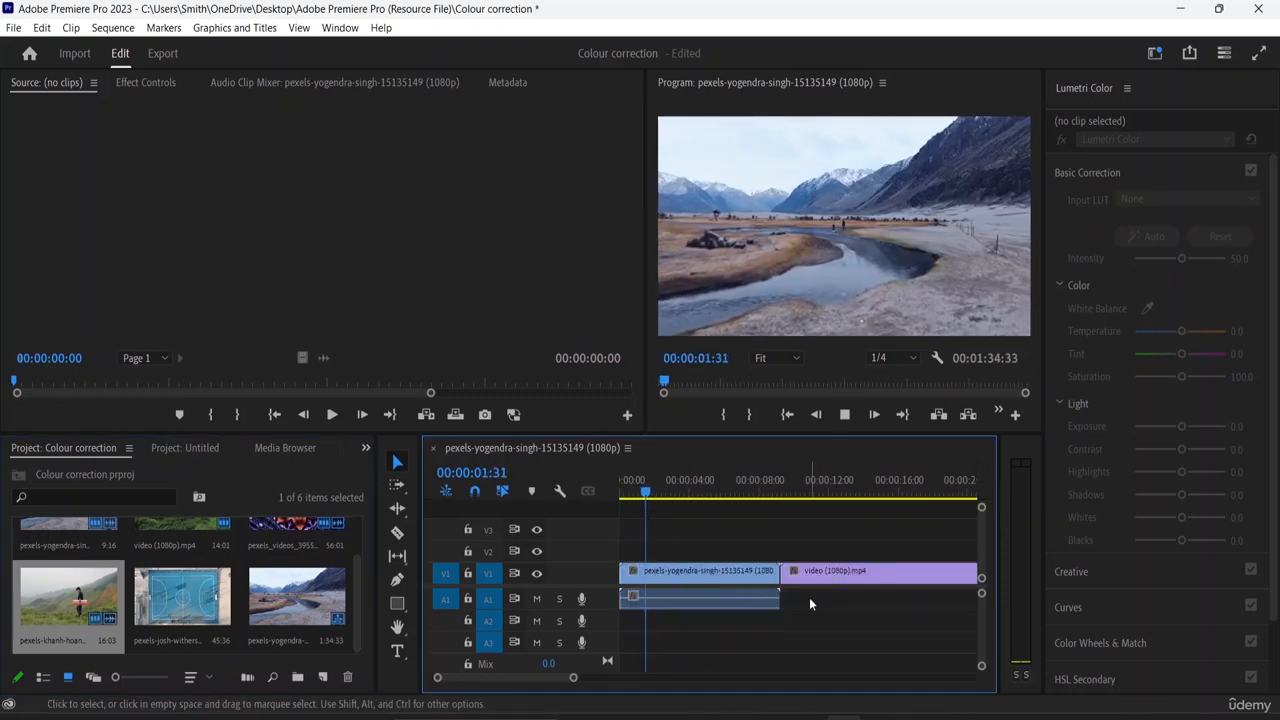
{"action": "left_click", "coordinate": [766, 599]}
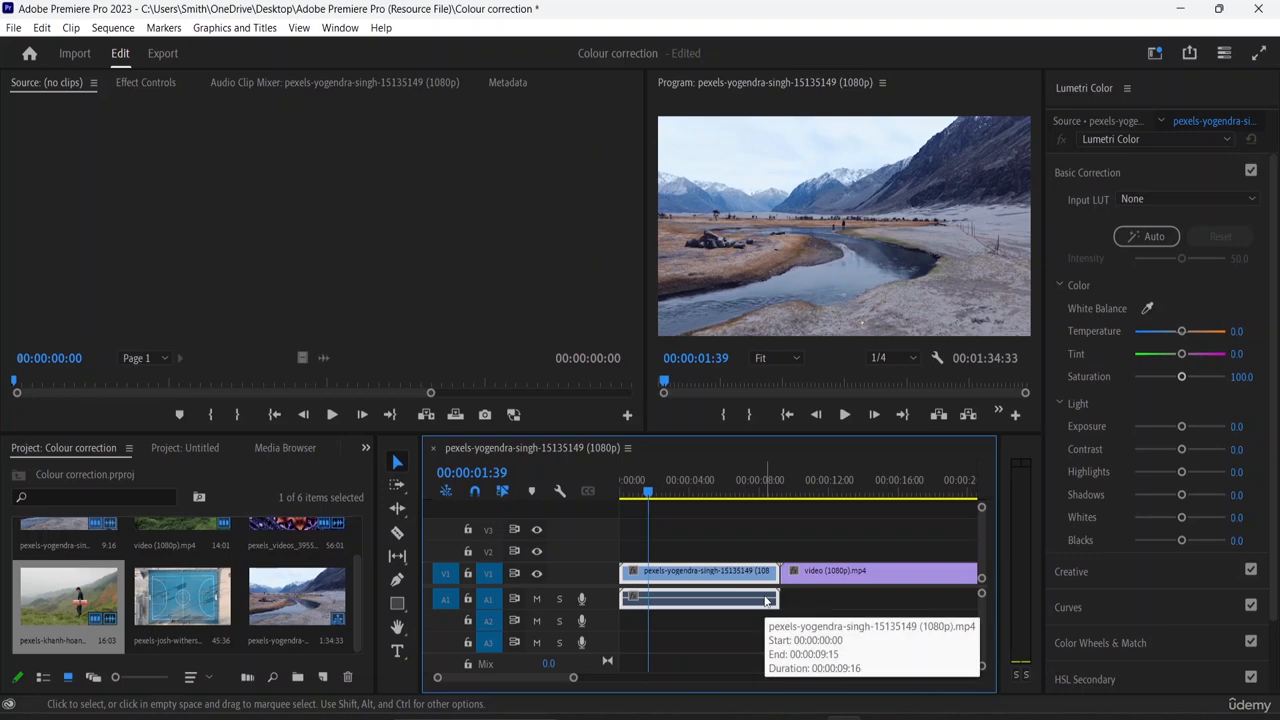
{"action": "key", "text": "minus"}
{"action": "key", "text": "minus"}
{"action": "key", "text": "minus"}
{"action": "key", "text": "minus"}
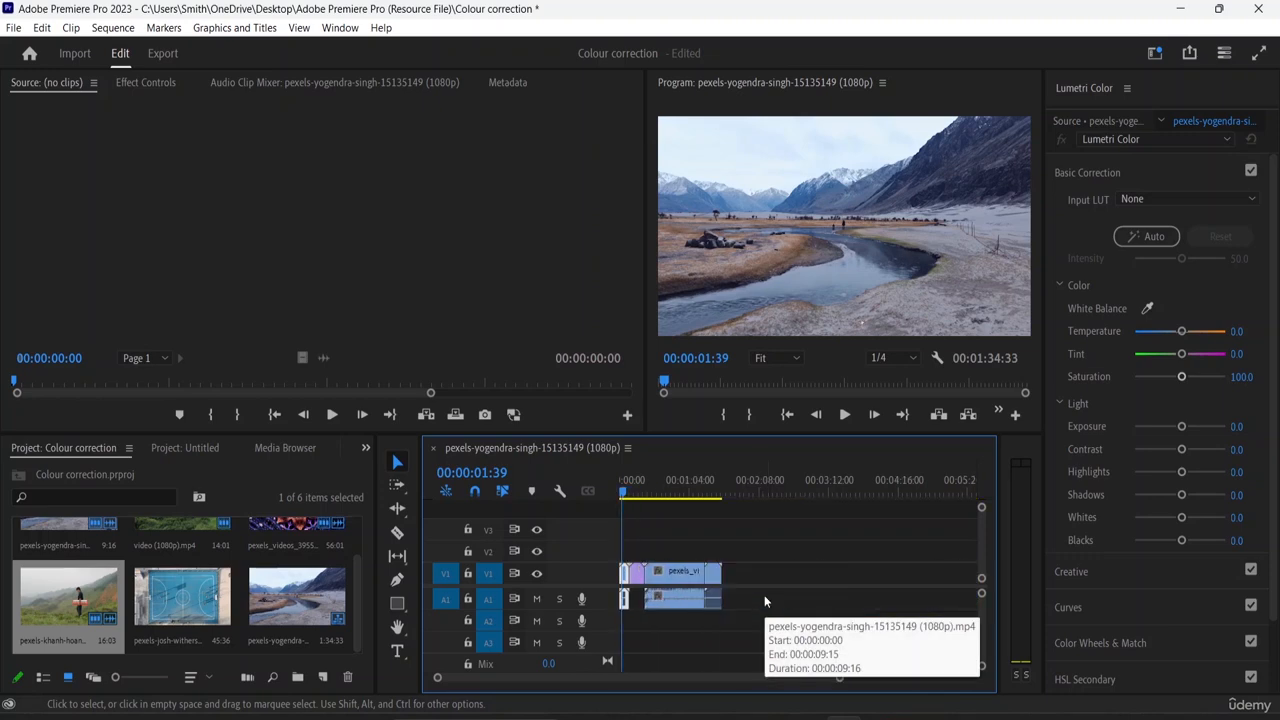
{"action": "key", "text": "equal"}
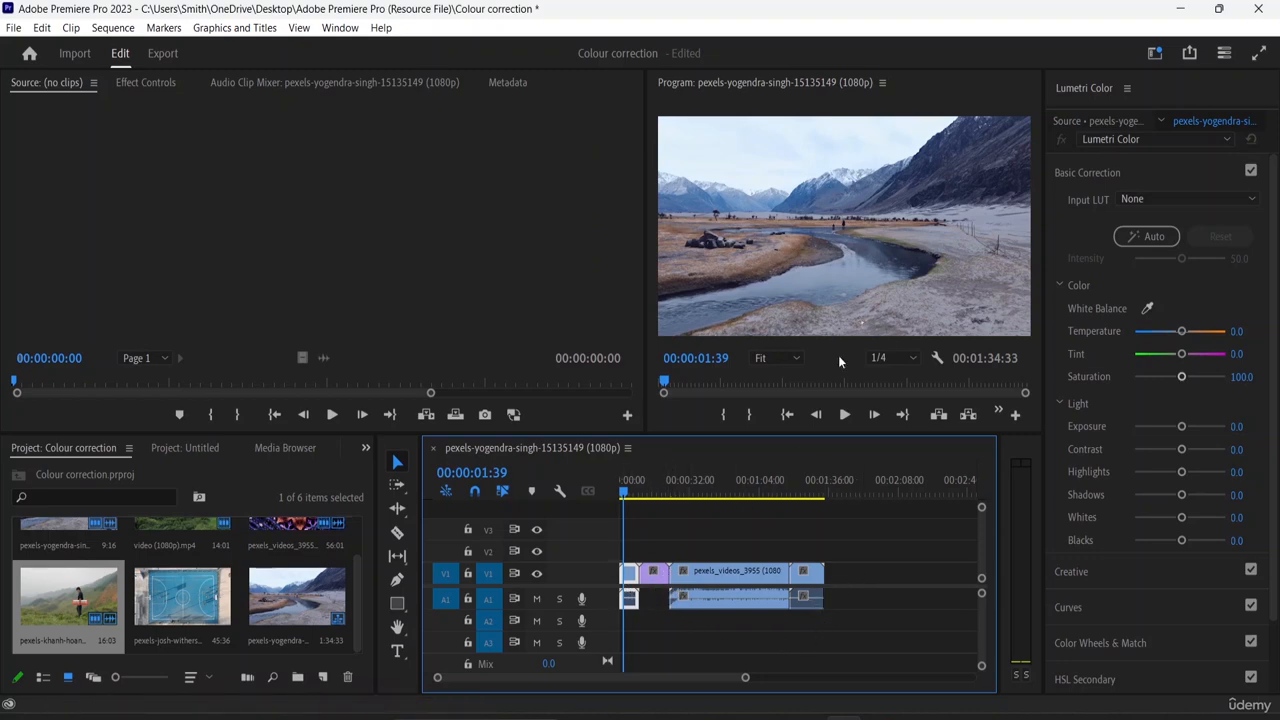
{"action": "left_click_drag", "start_coordinate": [622, 492], "coordinate": [621, 540]}
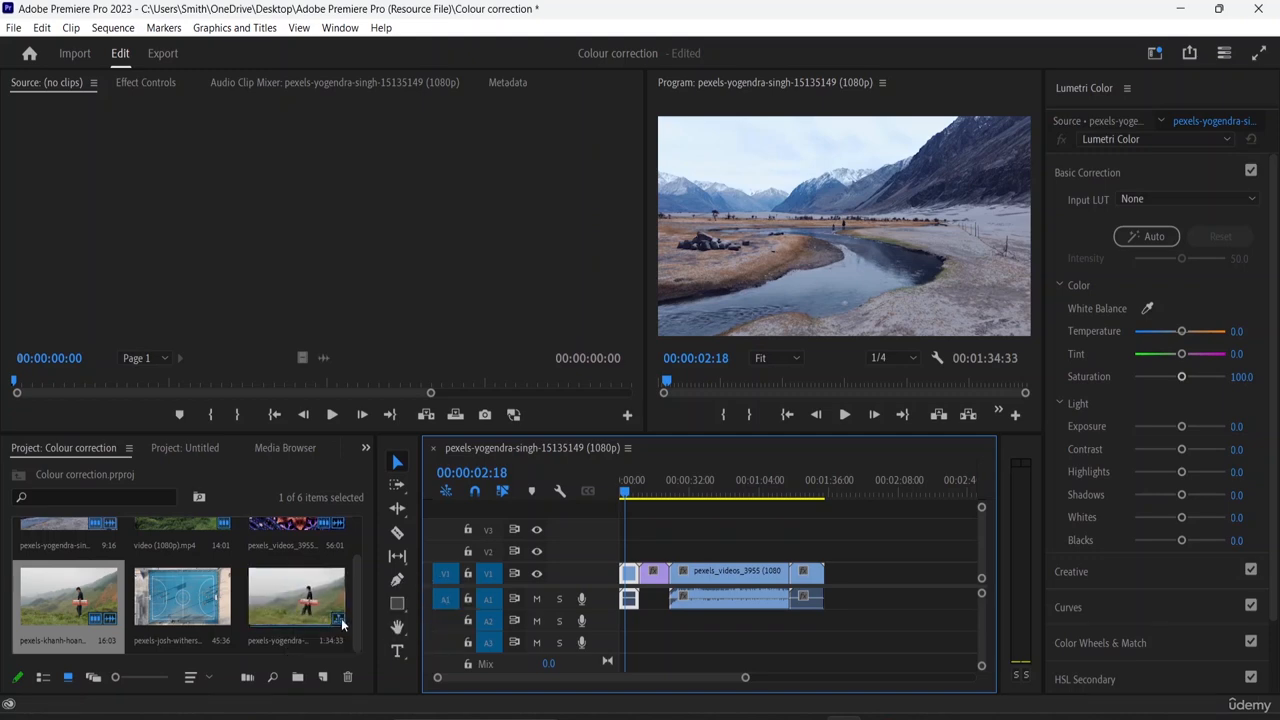
- Try to rename the new sequence in the project bin as "Se"
{"action": "left_click", "coordinate": [285, 640]}
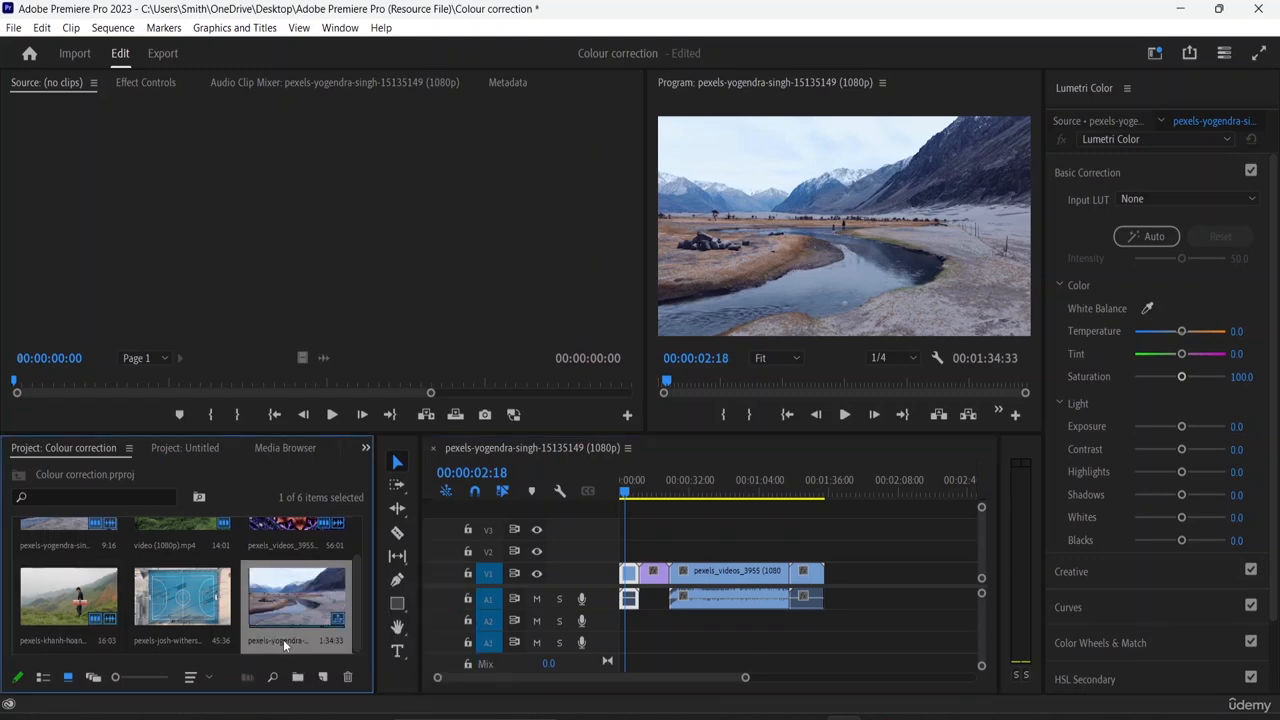
{"action": "left_click", "coordinate": [283, 640]}
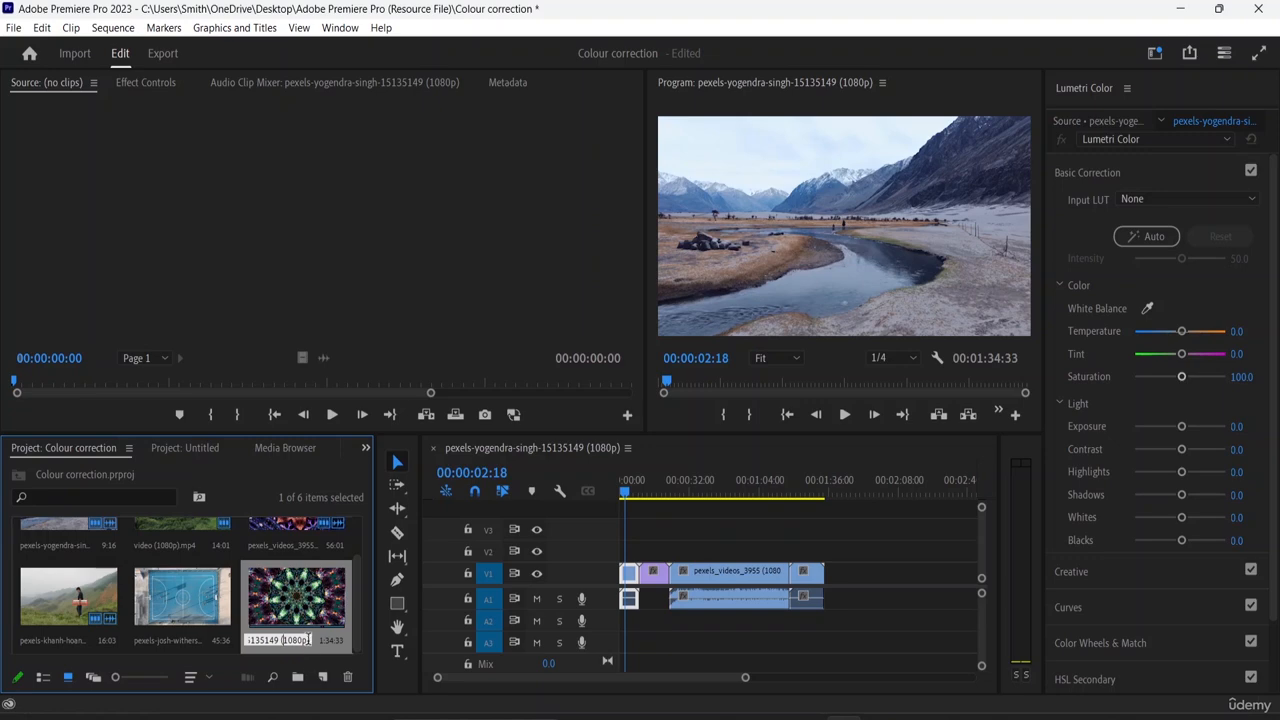
{"action": "key", "text": "BackSpace"}
{"action": "key", "text": "BackSpace"}
{"action": "key", "text": "BackSpace"}
{"action": "key", "text": "BackSpace"}
{"action": "key", "text": "BackSpace"}
{"action": "key", "text": "BackSpace"}
{"action": "key", "text": "BackSpace"}
{"action": "key", "text": "BackSpace"}
{"action": "key", "text": "BackSpace"}
{"action": "key", "text": "BackSpace"}
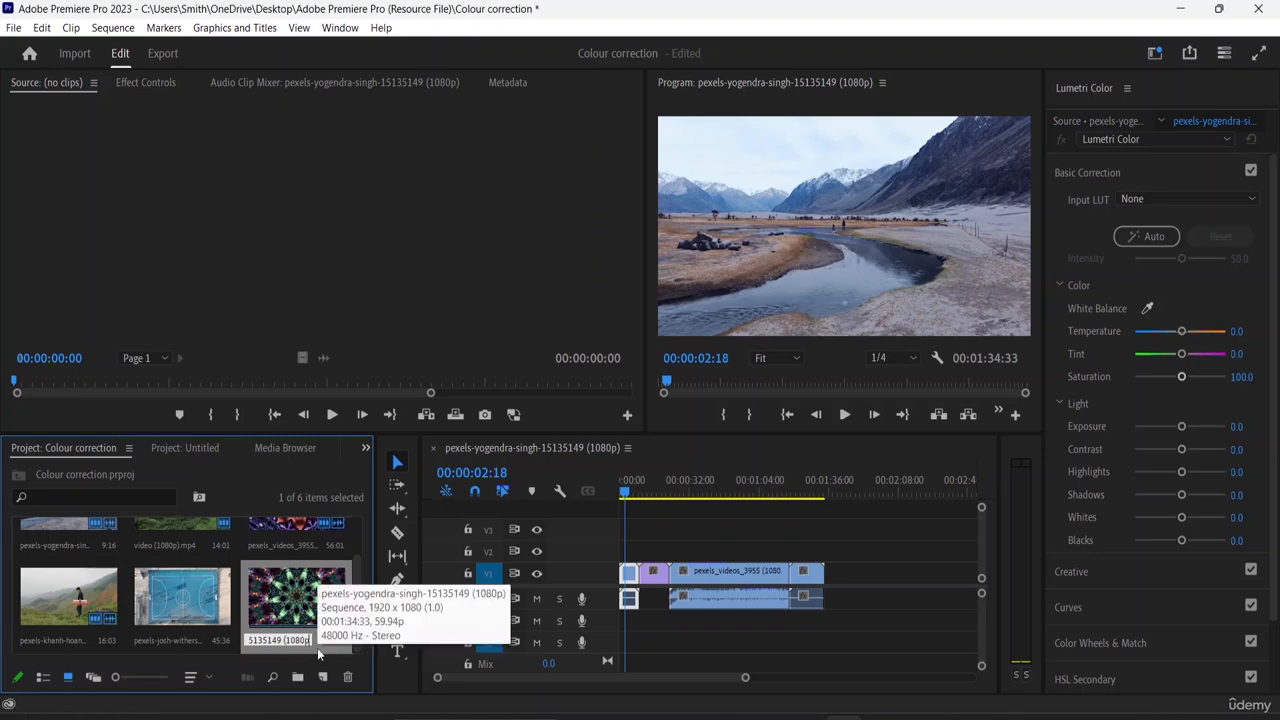
{"action": "key", "text": "BackSpace"}
{"action": "key", "text": "BackSpace"}
{"action": "key", "text": "BackSpace"}
{"action": "key", "text": "BackSpace"}
{"action": "key", "text": "BackSpace"}
{"action": "key", "text": "BackSpace"}
{"action": "key", "text": "BackSpace"}
{"action": "key", "text": "BackSpace"}
{"action": "key", "text": "BackSpace"}
{"action": "key", "text": "BackSpace"}
{"action": "key", "text": "BackSpace"}
{"action": "key", "text": "BackSpace"}
{"action": "key", "text": "BackSpace"}
{"action": "key", "text": "BackSpace"}
{"action": "key", "text": "BackSpace"}
{"action": "key", "text": "BackSpace"}
{"action": "key", "text": "BackSpace"}
{"action": "key", "text": "BackSpace"}
{"action": "key", "text": "BackSpace"}
{"action": "key", "text": "BackSpace"}
{"action": "type", "text": "Se"}
{"action": "key", "text": "Return"}
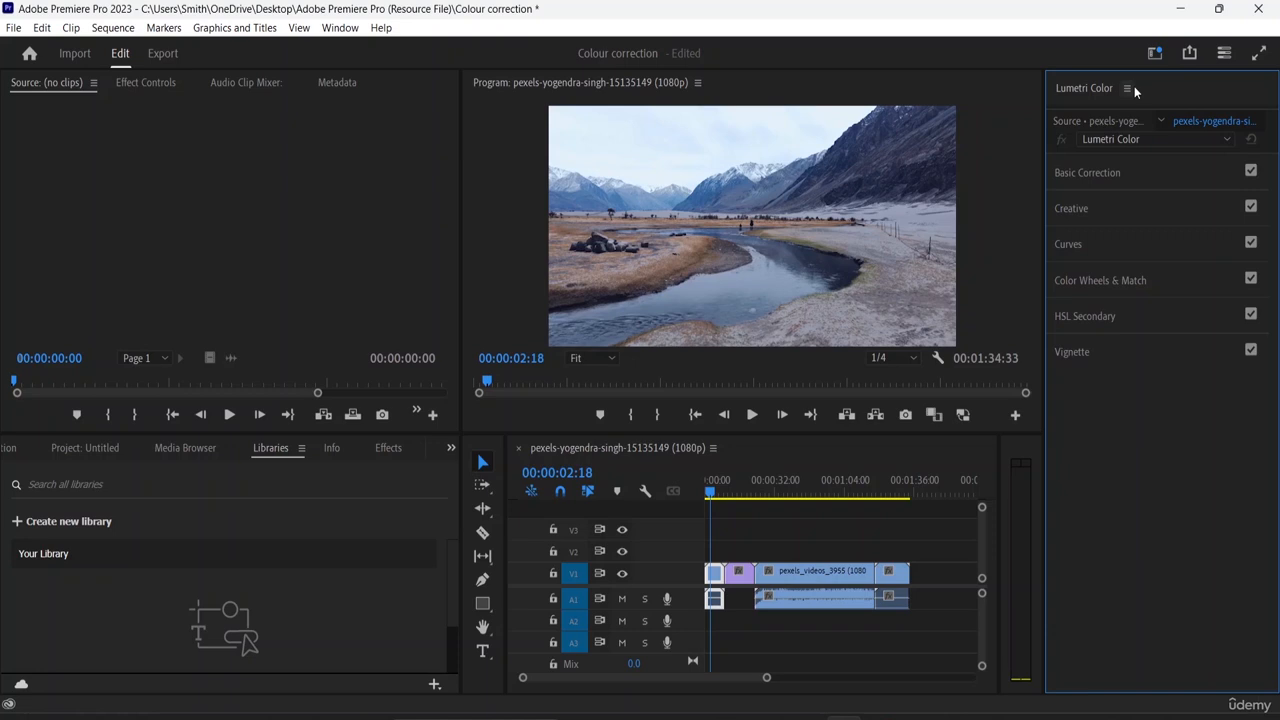
- Close the Lumetri Color panel and bring it back into the workspace
{"action": "left_click", "coordinate": [1129, 88]}
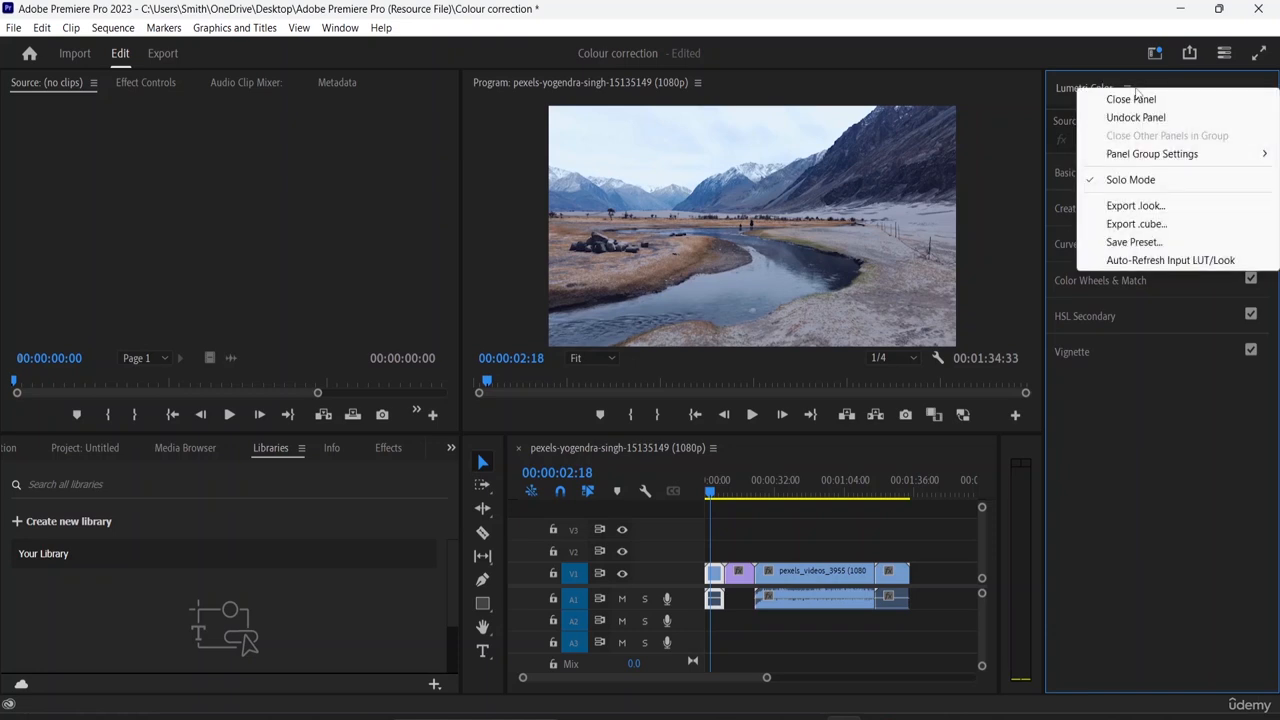
{"action": "left_click", "coordinate": [1137, 100]}
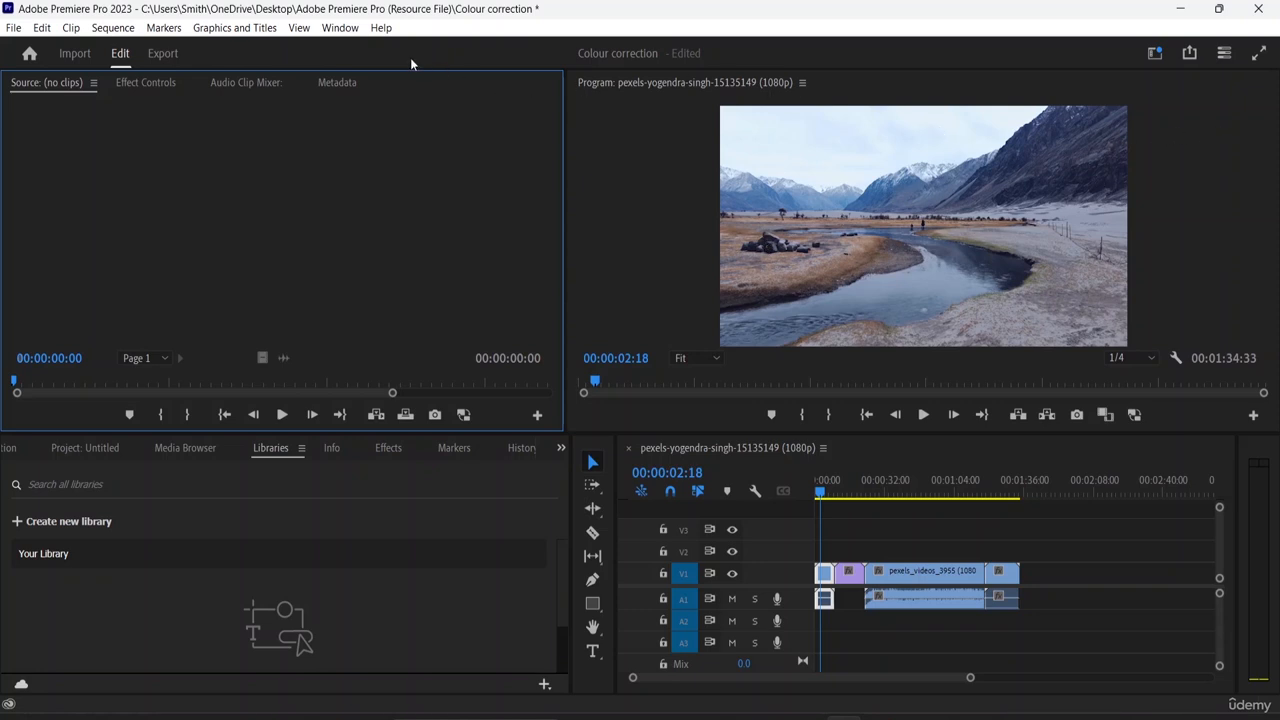
{"action": "left_click", "coordinate": [340, 28]}
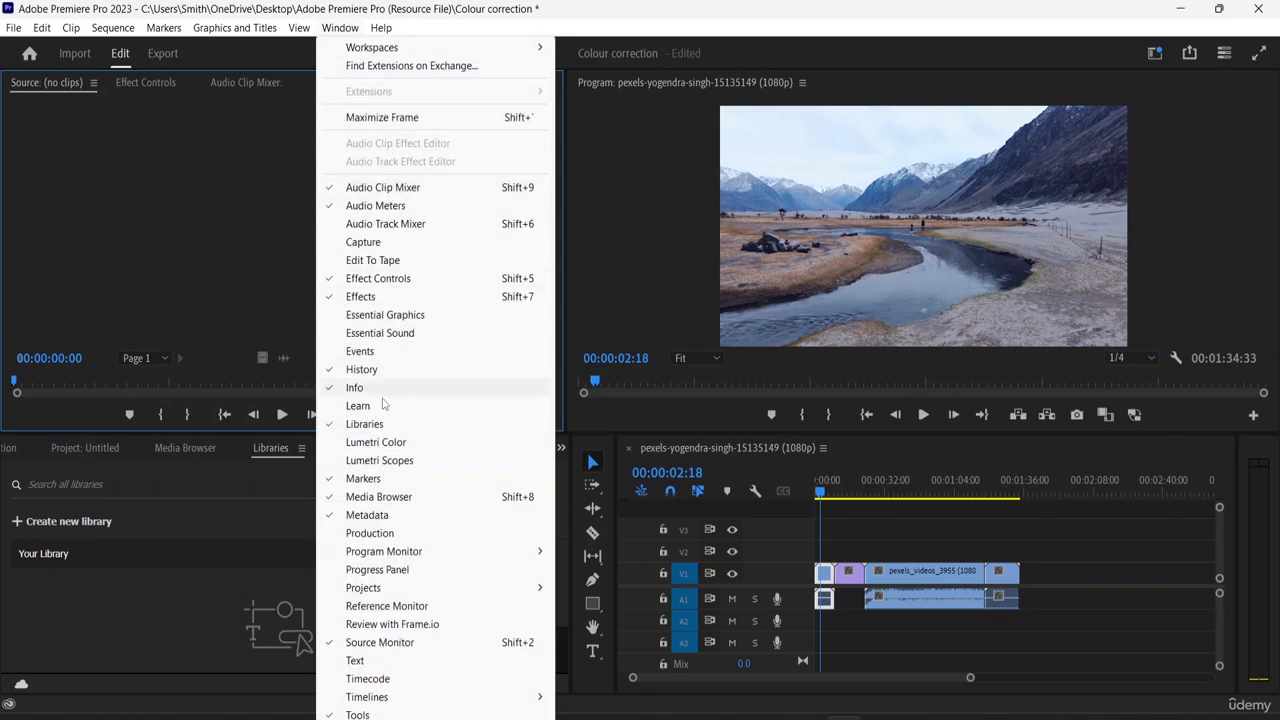
{"action": "left_click", "coordinate": [370, 443]}
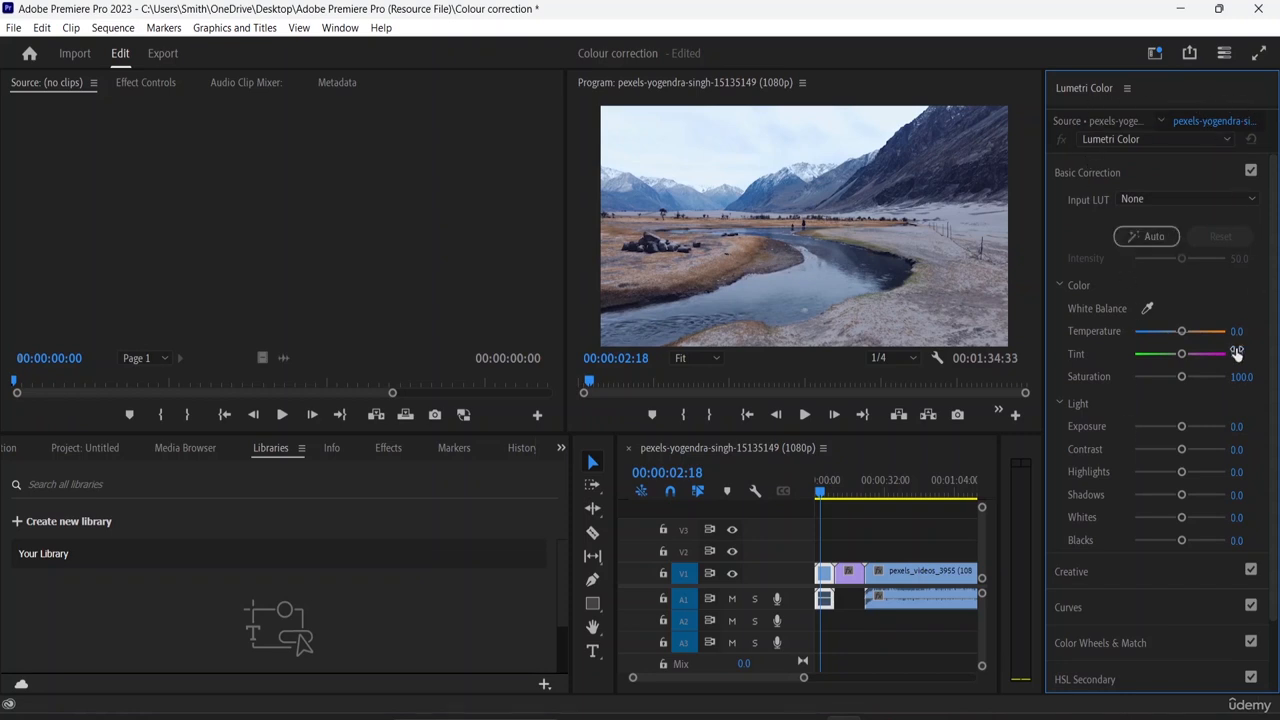
- Examine the Creative, Curves and Color Wheels & Match sections of Lumetri Color, collapsing each one after viewing
{"action": "left_click", "coordinate": [1100, 173]}
{"action": "left_click", "coordinate": [1068, 209]}
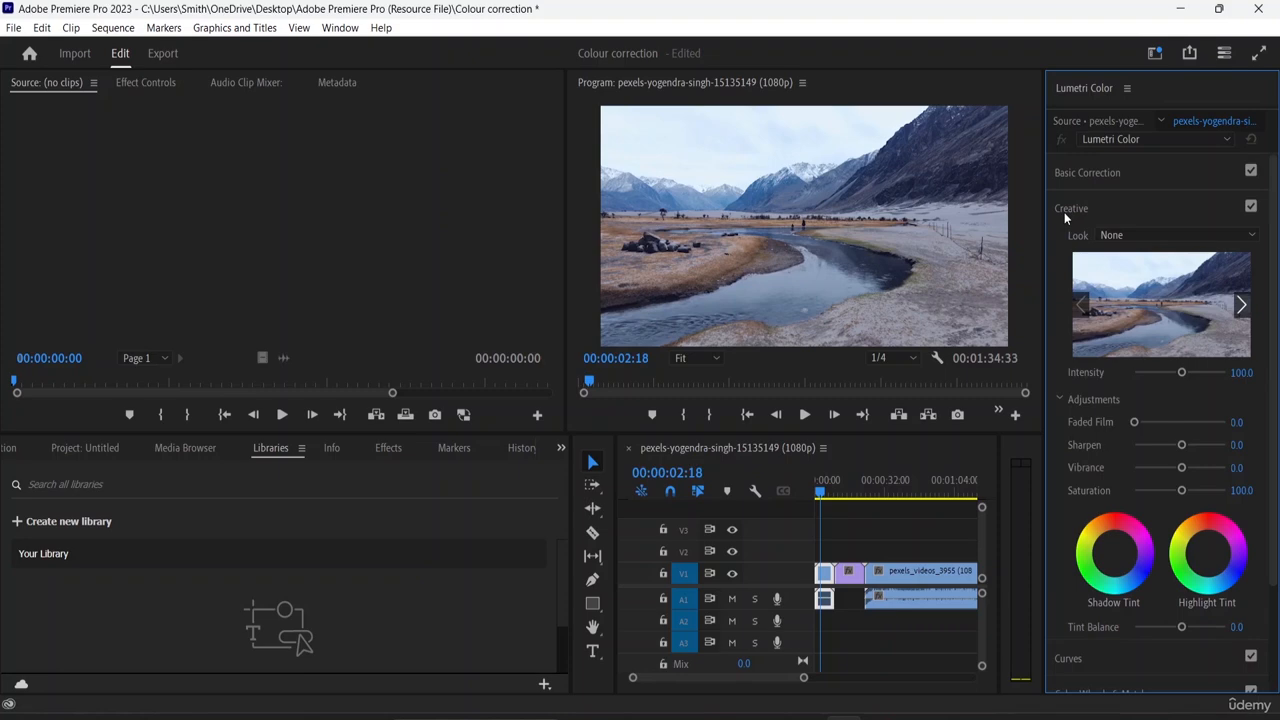
{"action": "left_click", "coordinate": [1066, 209]}
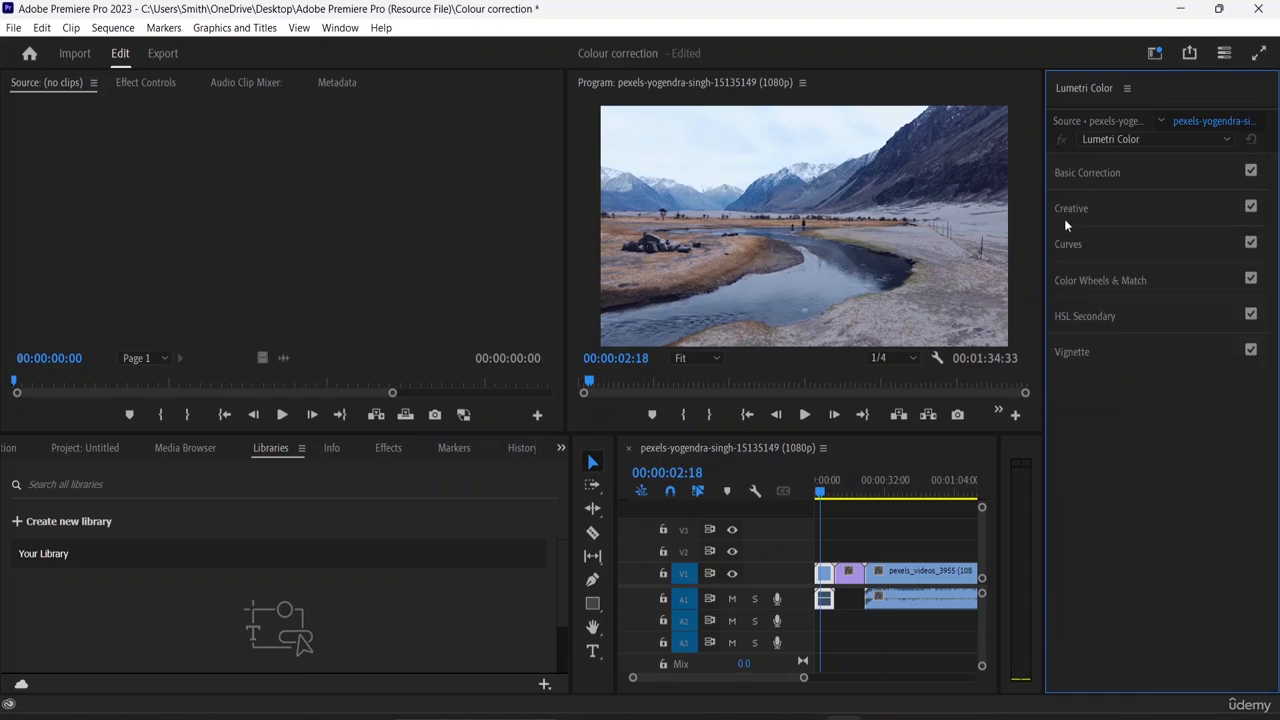
{"action": "left_click", "coordinate": [1070, 246]}
{"action": "left_click", "coordinate": [1069, 241]}
{"action": "left_click", "coordinate": [1079, 279]}
{"action": "left_click", "coordinate": [1070, 245]}
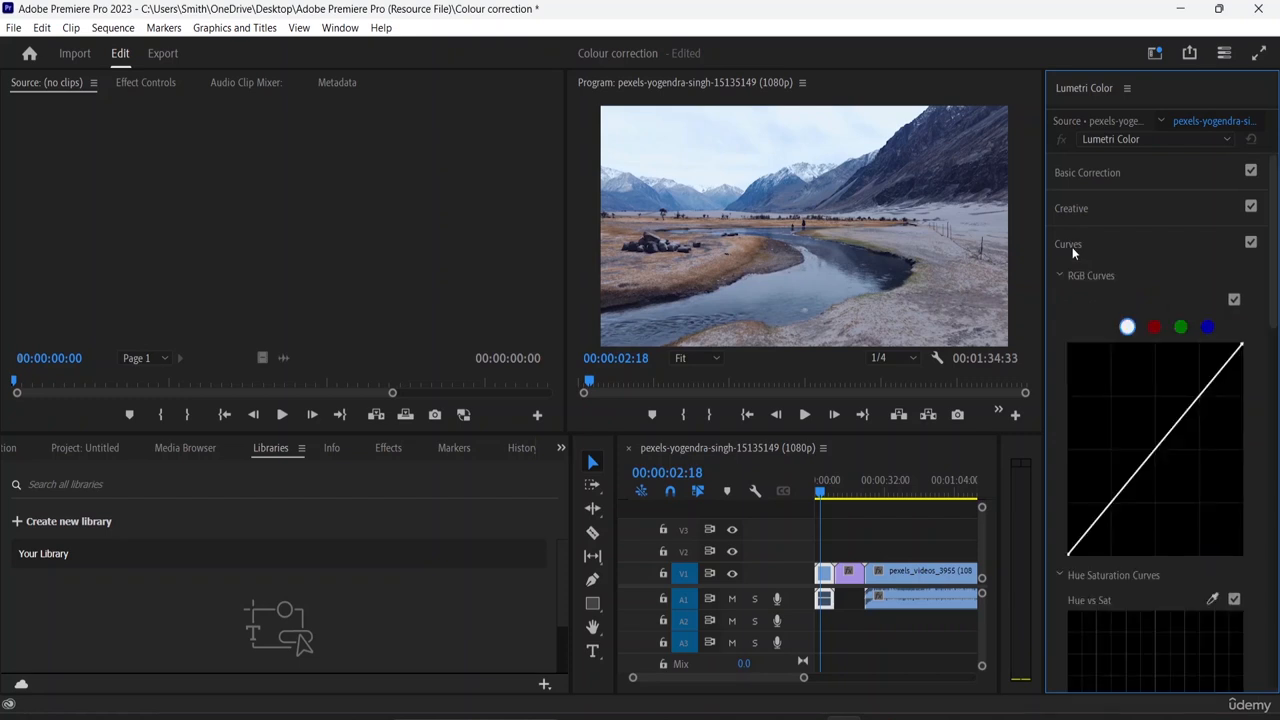
{"action": "left_click", "coordinate": [1068, 241]}
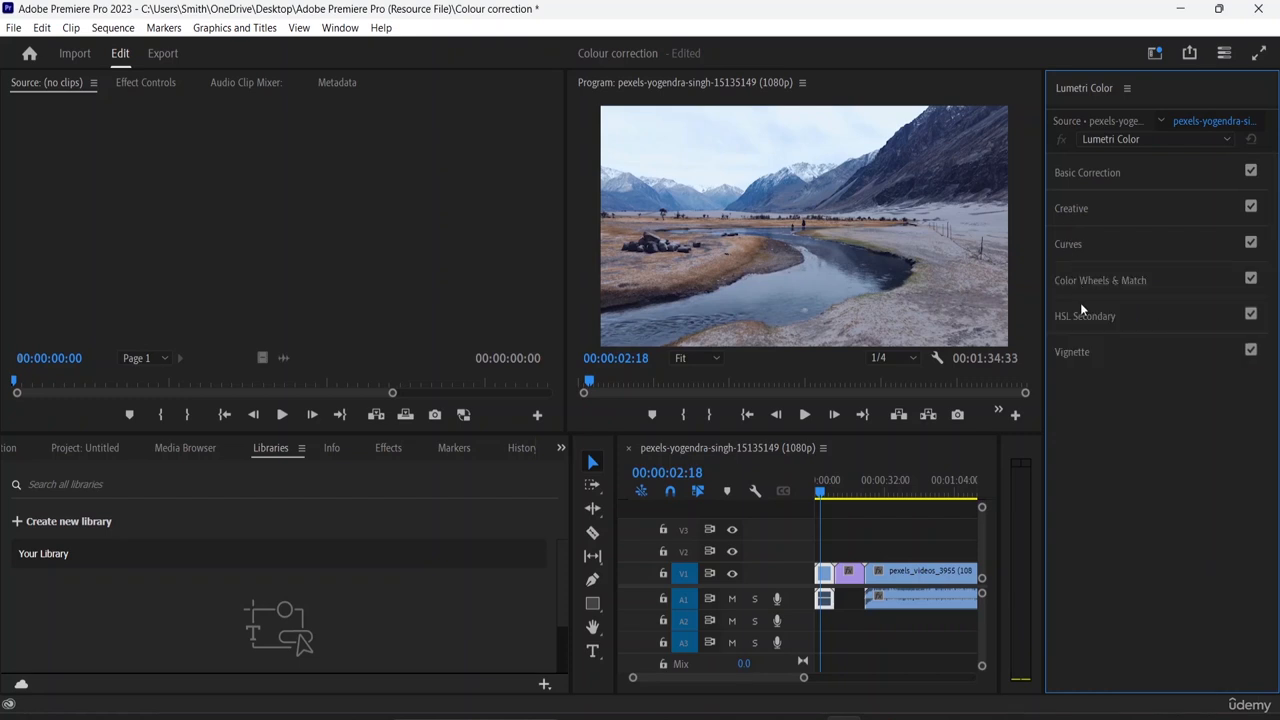
- Apply the automatic Basic Correction in Lumetri Color to the mountain river, green valley and kaleidoscope clips in turn
{"action": "left_click", "coordinate": [1076, 172]}
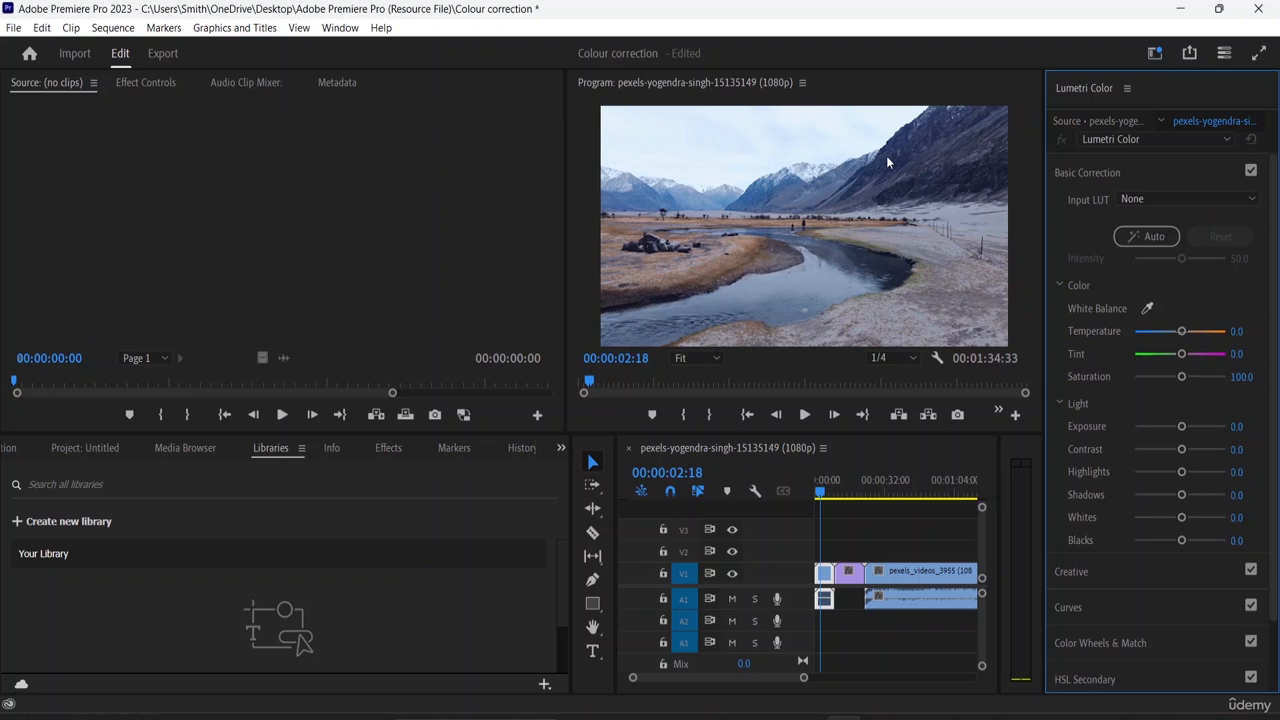
{"action": "left_click", "coordinate": [1137, 231]}
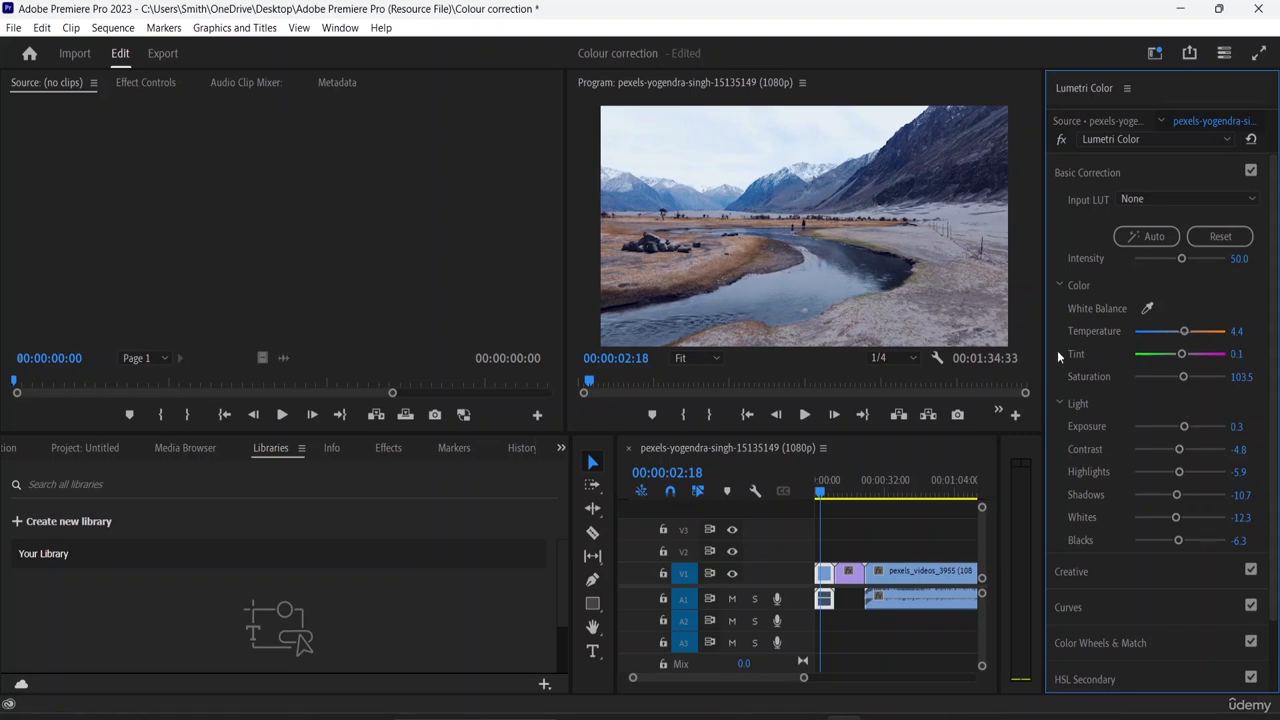
{"action": "left_click_drag", "start_coordinate": [821, 492], "coordinate": [844, 493]}
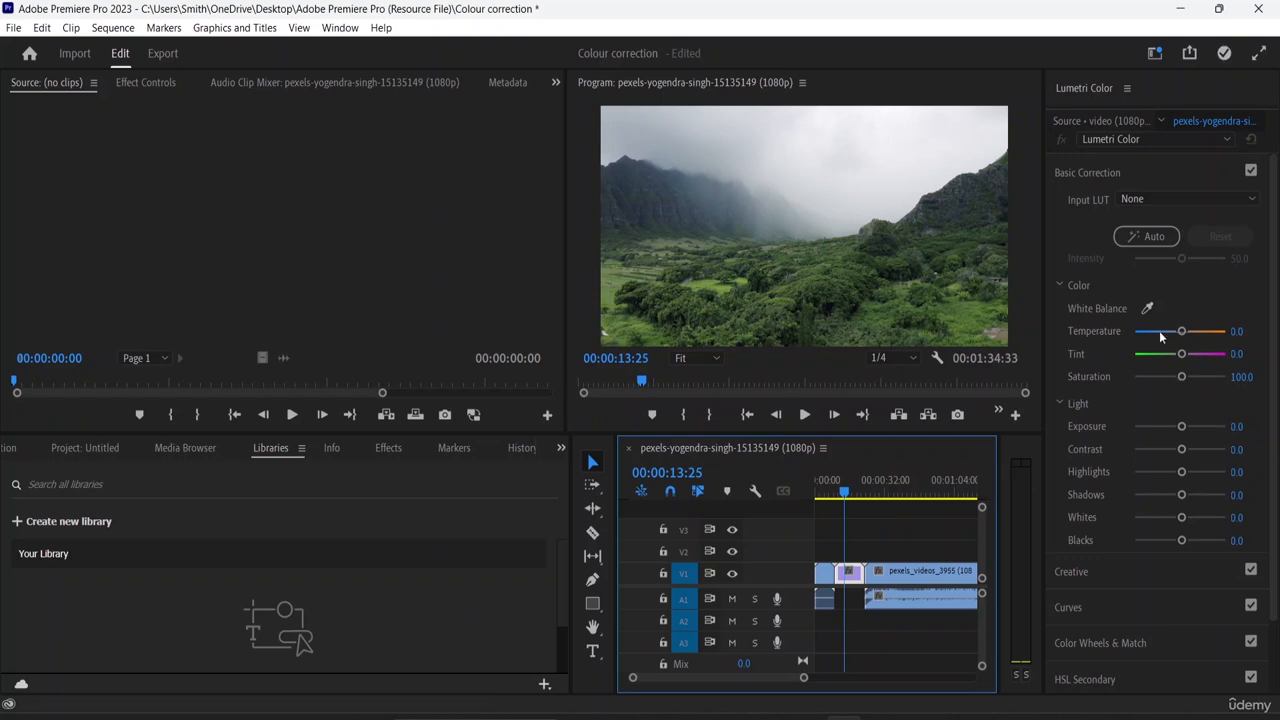
{"action": "left_click", "coordinate": [1149, 244]}
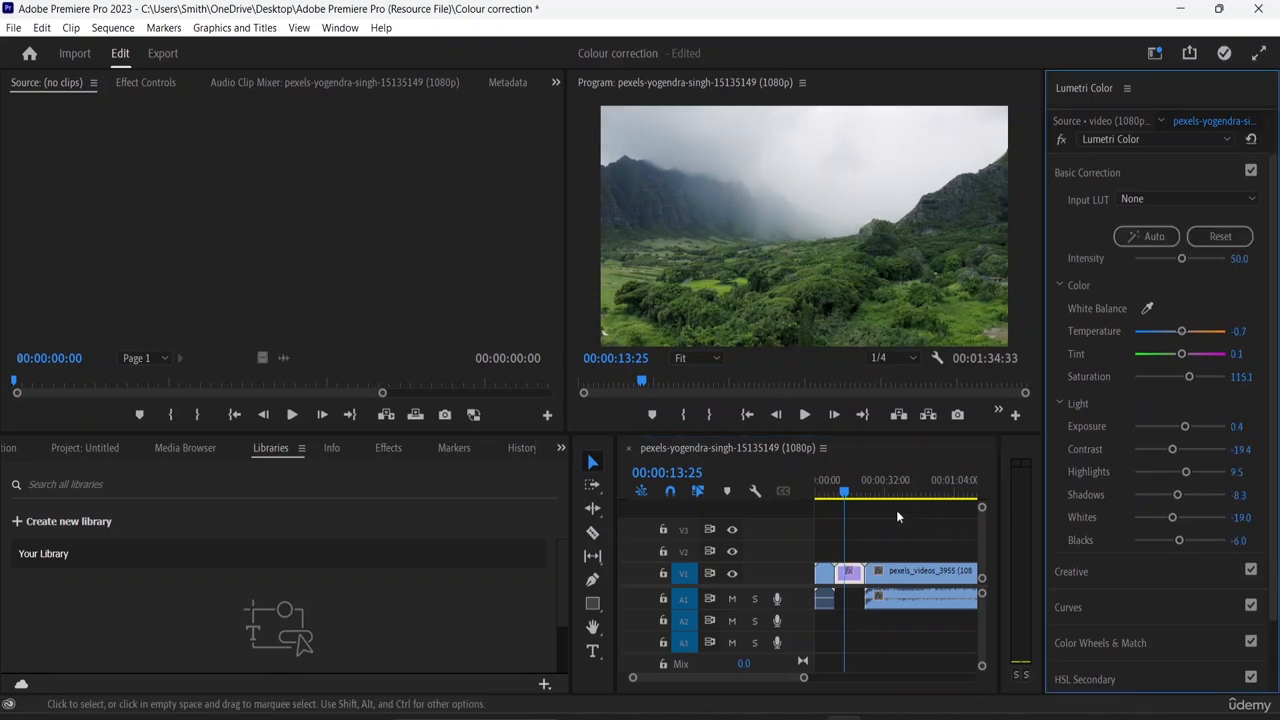
{"action": "left_click", "coordinate": [938, 580]}
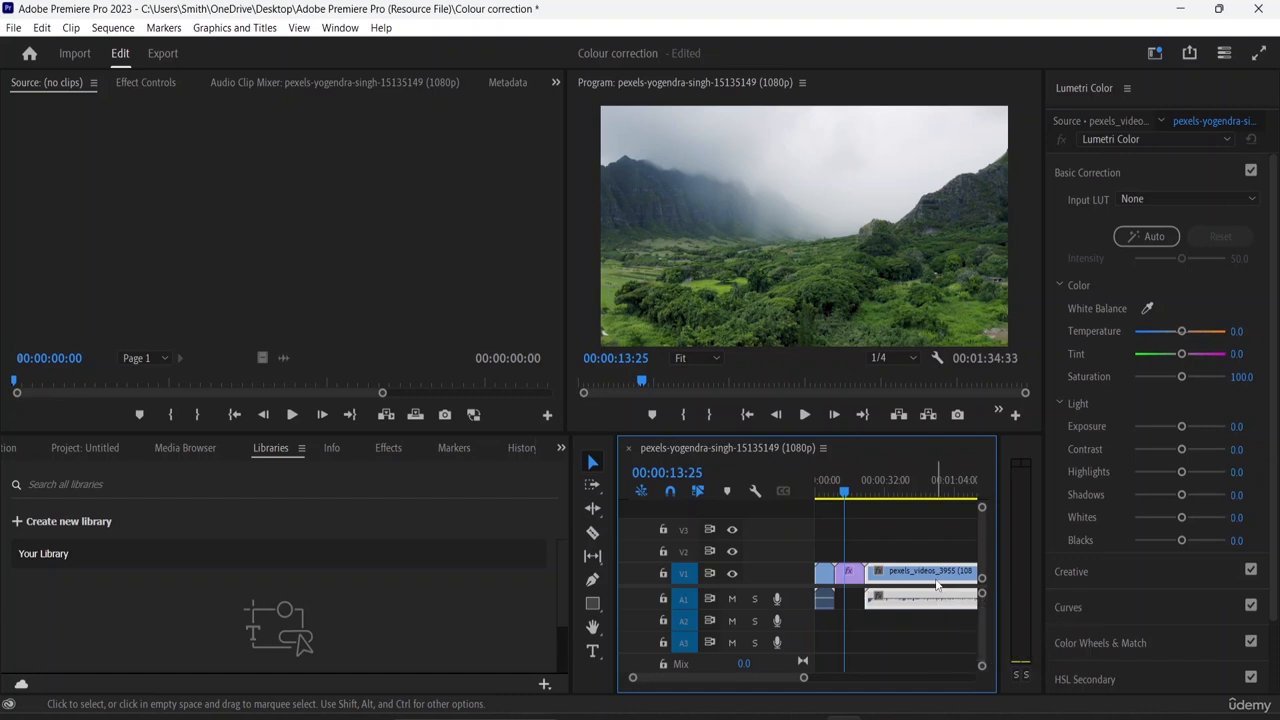
{"action": "left_click", "coordinate": [1146, 240]}
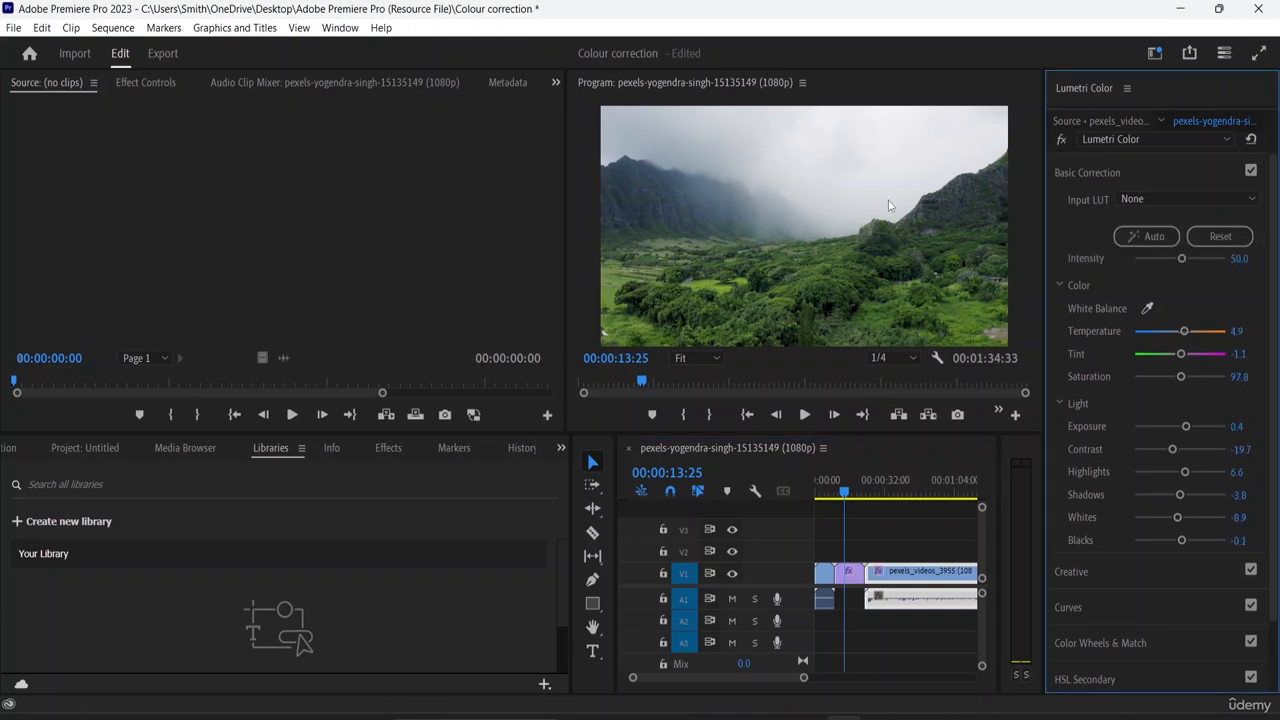
- Reset the kaleidoscope clip's Basic Correction in Lumetri Color and reapply the automatic correction to compare the two looks
{"action": "left_click", "coordinate": [846, 493]}
{"action": "left_click_drag", "start_coordinate": [846, 493], "coordinate": [885, 497]}
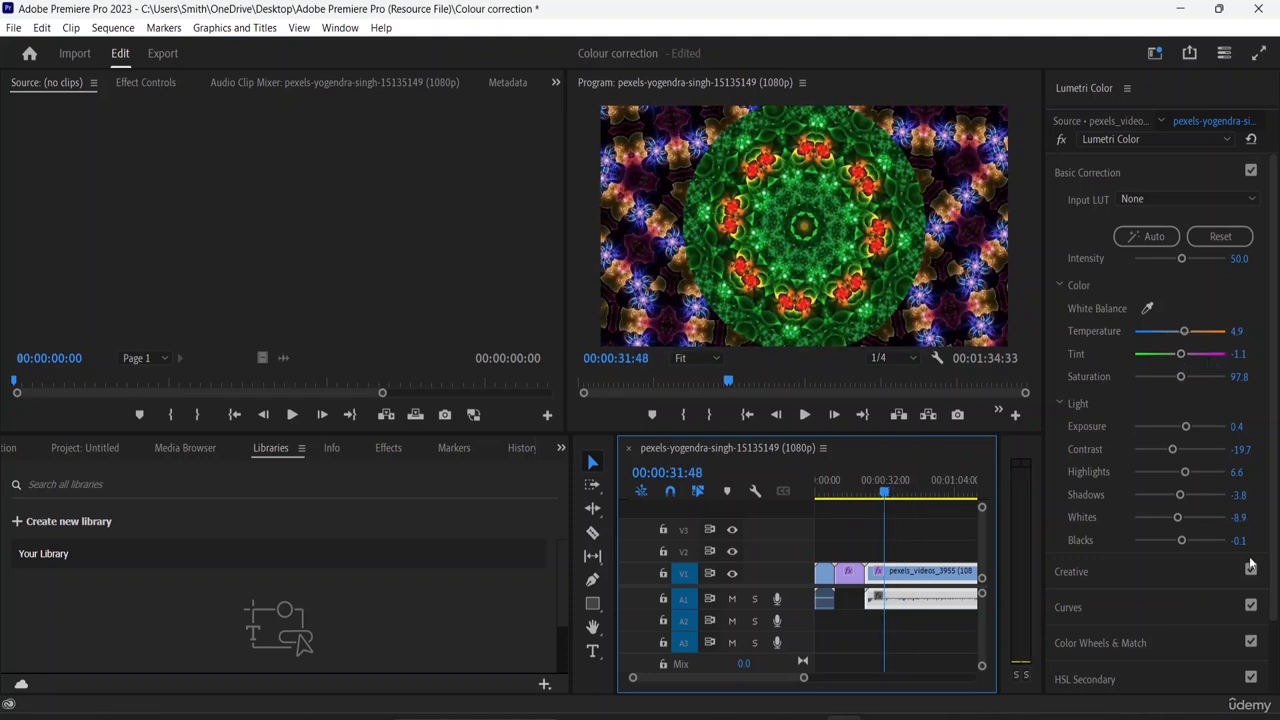
{"action": "left_click", "coordinate": [1212, 236]}
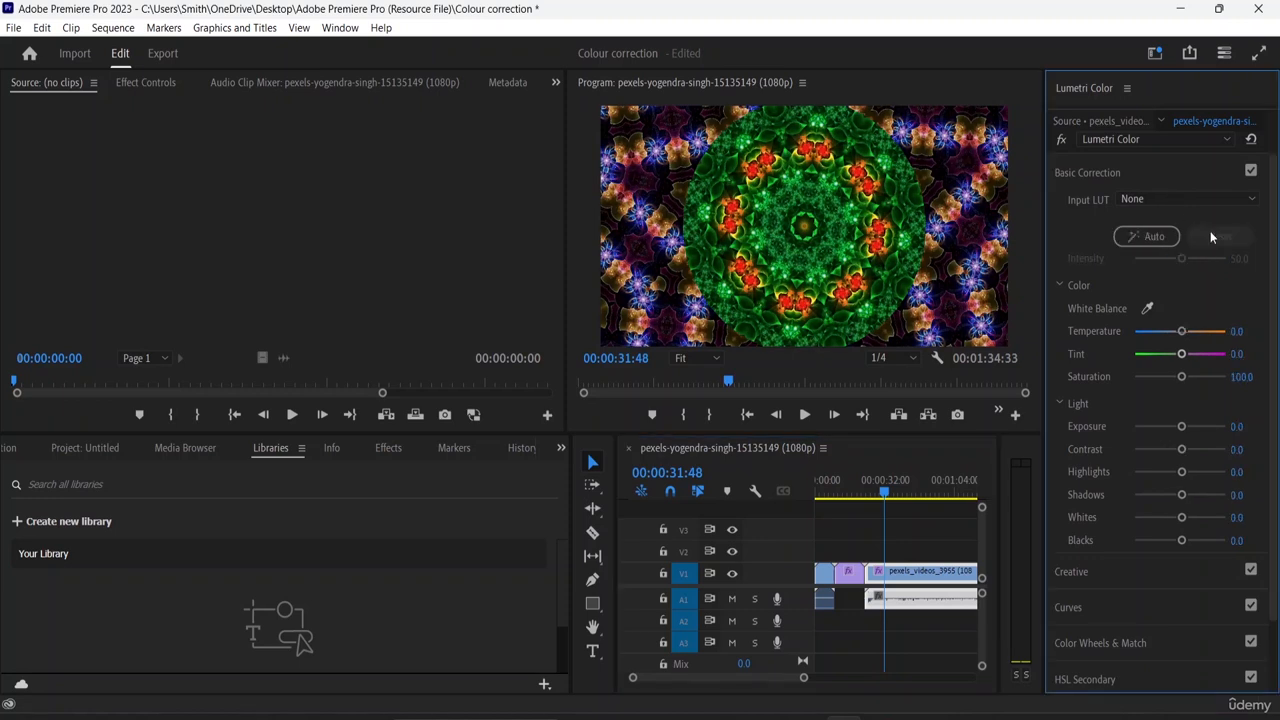
{"action": "left_click", "coordinate": [1135, 240]}
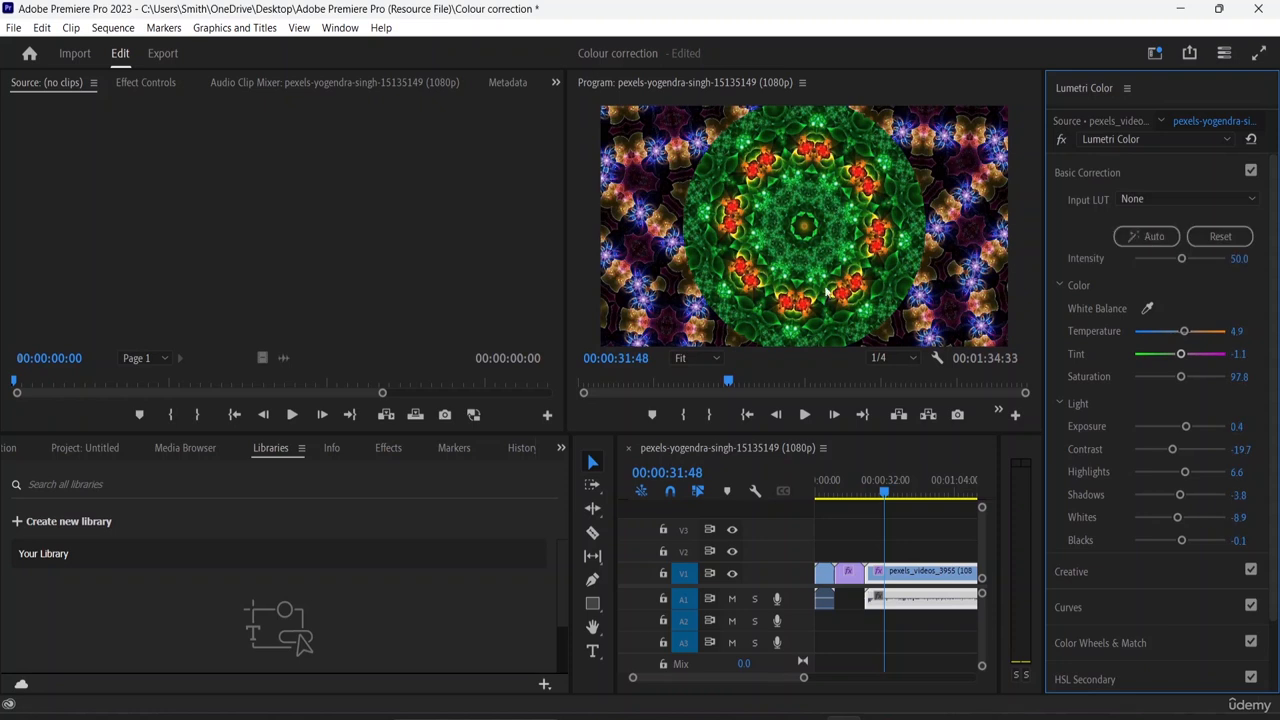
- Enlarge the Program monitor in both directions and reset the kaleidoscope clip's Basic Correction
{"action": "left_click_drag", "start_coordinate": [567, 228], "coordinate": [305, 211]}
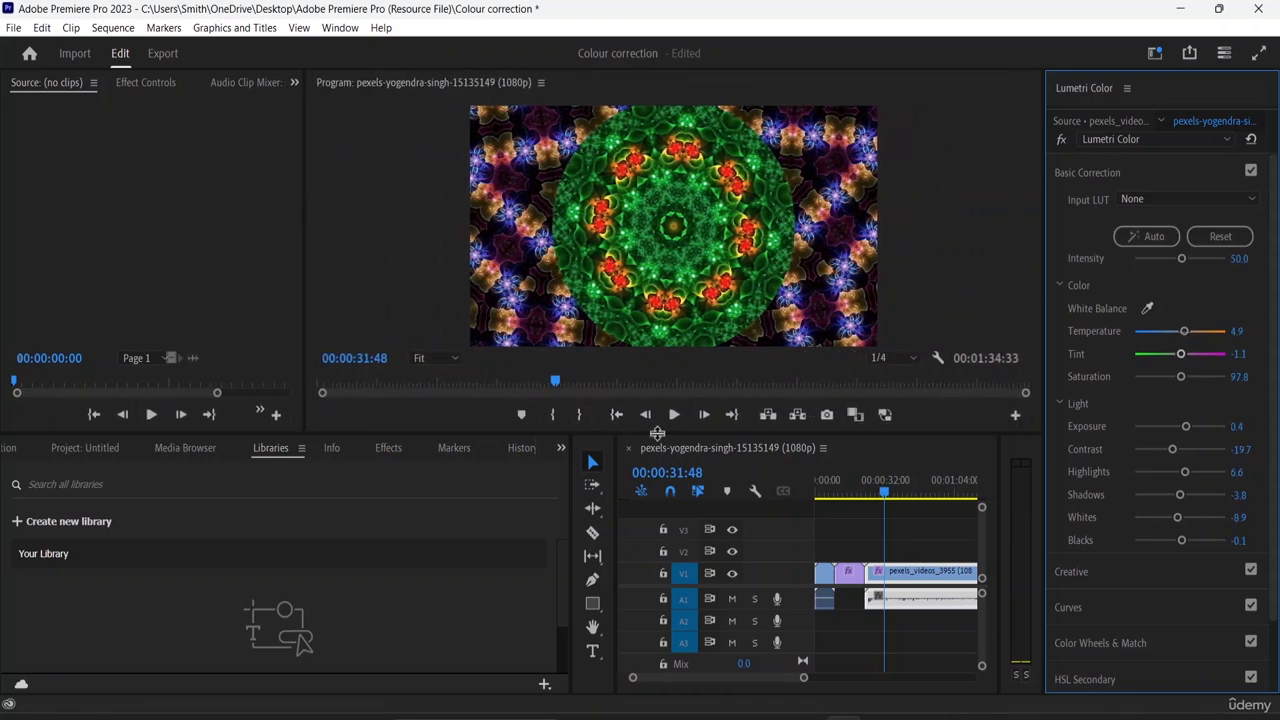
{"action": "left_click_drag", "start_coordinate": [657, 432], "coordinate": [657, 520]}
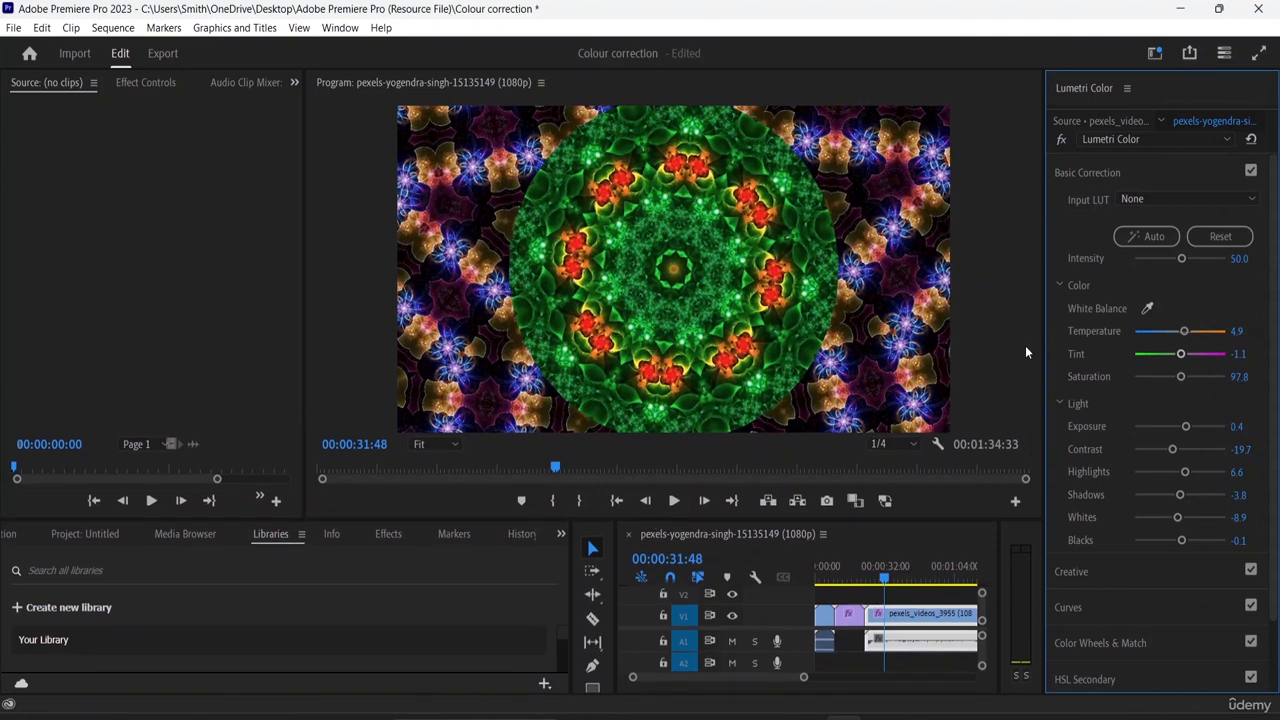
{"action": "left_click", "coordinate": [1160, 238]}
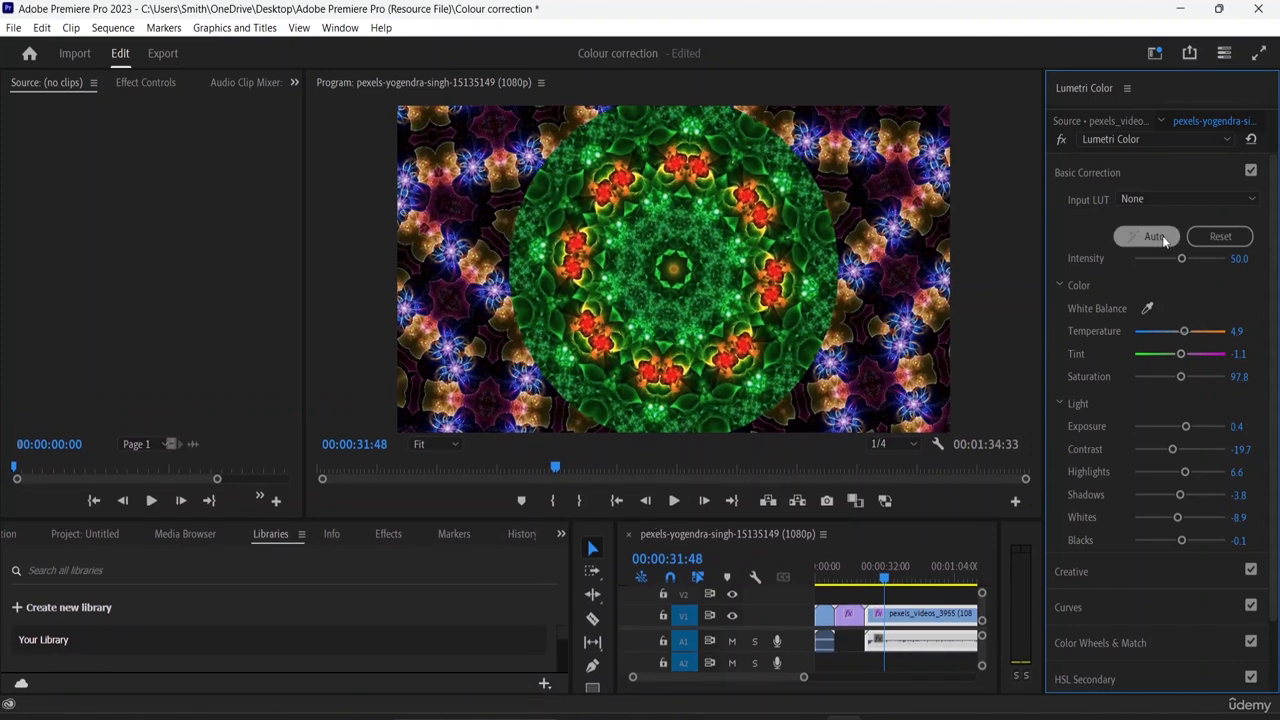
{"action": "left_click", "coordinate": [1222, 237]}
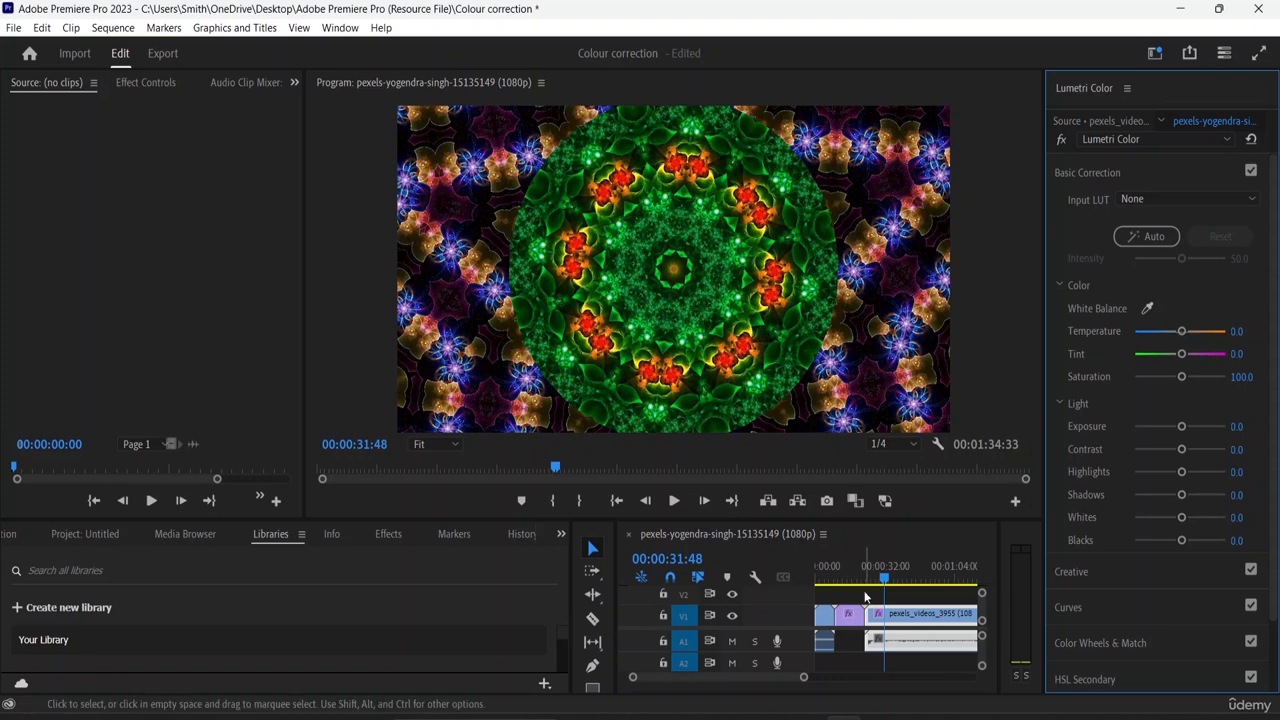
- Reset the Basic Correction and reapply the automatic correction on the green valley clip and the mountain river clip in turn
{"action": "left_click_drag", "start_coordinate": [884, 578], "coordinate": [846, 578]}
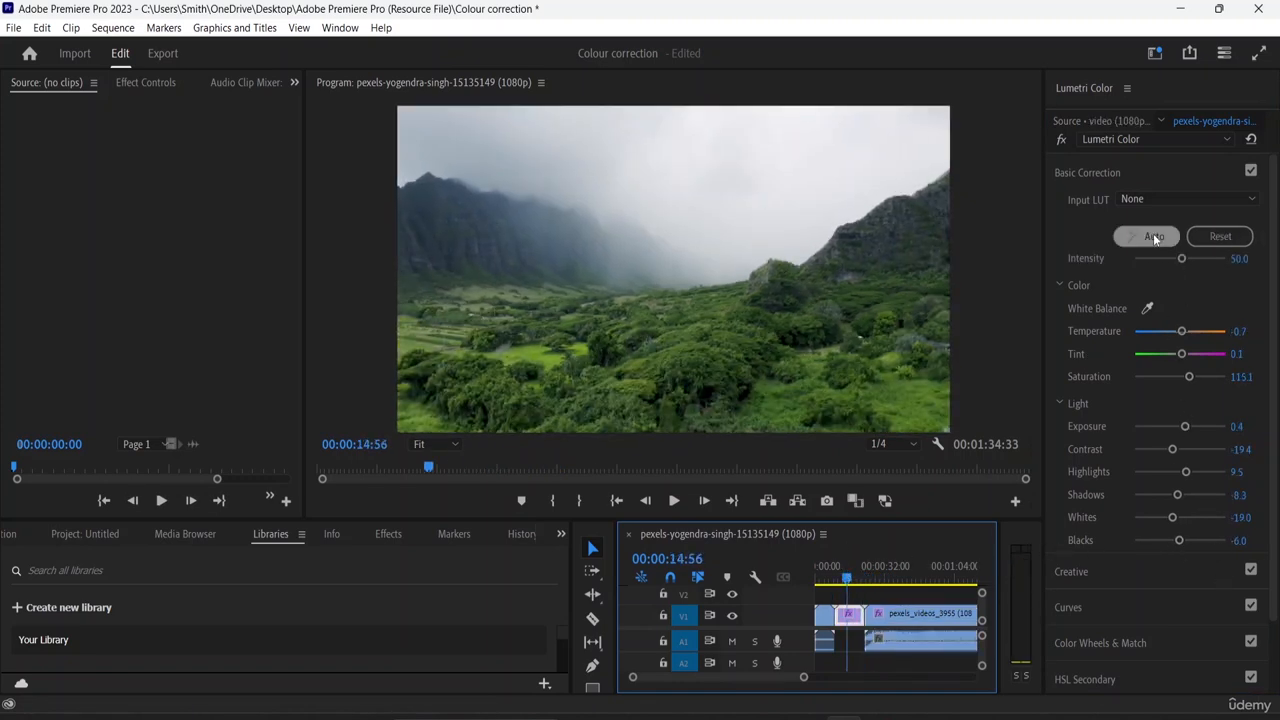
{"action": "left_click", "coordinate": [1202, 236]}
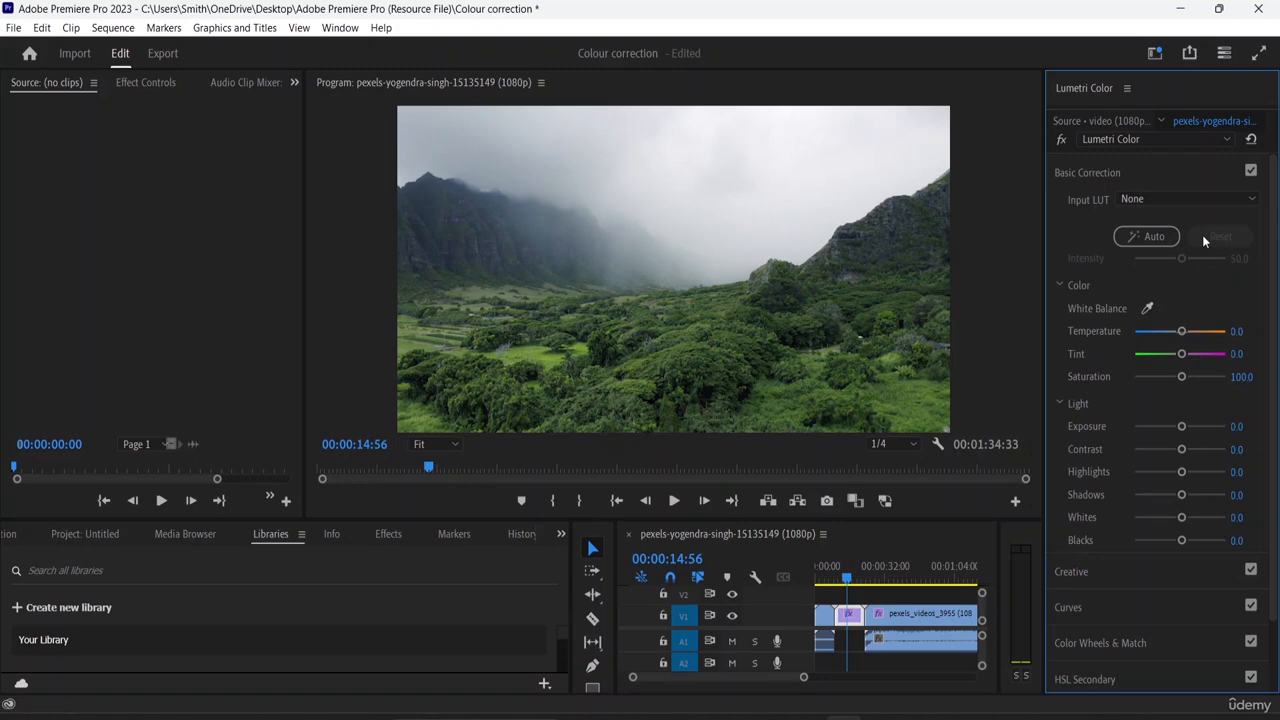
{"action": "left_click", "coordinate": [1158, 240]}
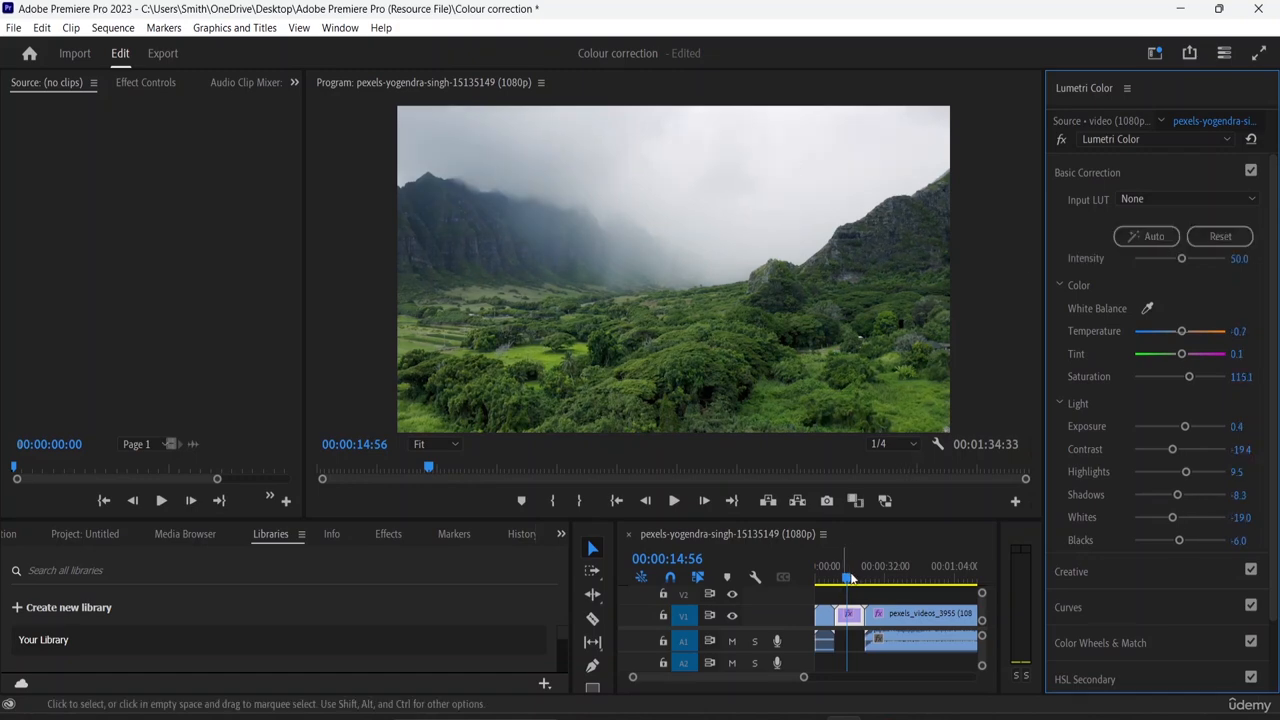
{"action": "left_click_drag", "start_coordinate": [845, 577], "coordinate": [824, 581]}
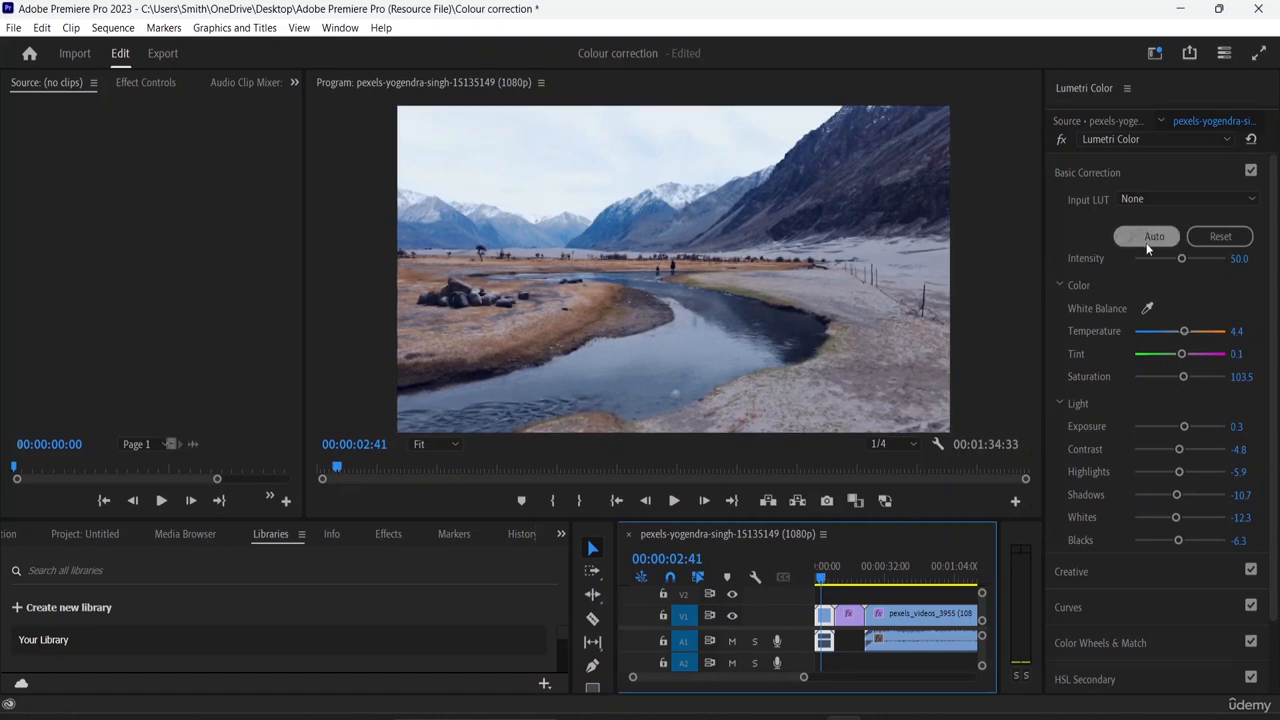
{"action": "left_click", "coordinate": [1147, 245]}
{"action": "left_click", "coordinate": [1201, 238]}
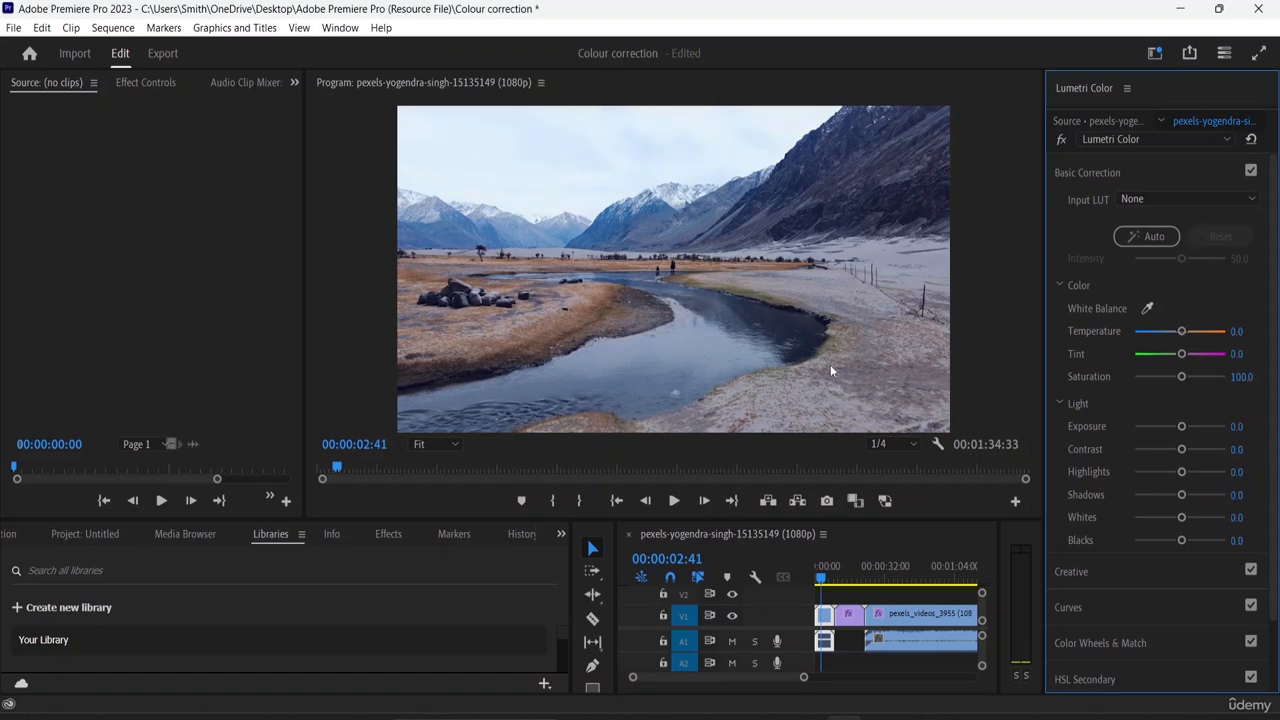
{"action": "left_click", "coordinate": [1134, 233]}
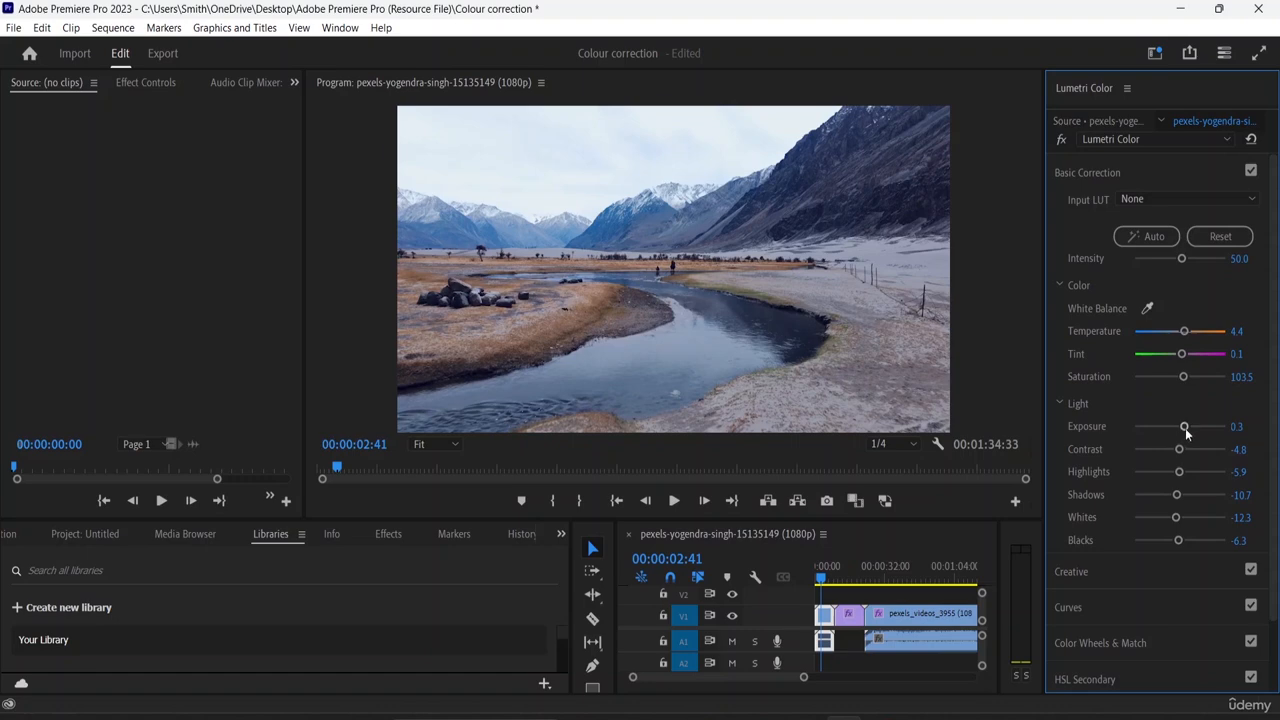
- Set the river clip's light values: Exposure 0.5, Contrast -23.6, Highlights -9.1, Shadows -67.3, Whites 10.9 and Blacks -25.5
{"action": "left_click_drag", "start_coordinate": [1184, 427], "coordinate": [1173, 454]}
{"action": "double_click", "coordinate": [1180, 473]}
{"action": "left_click_drag", "start_coordinate": [1183, 475], "coordinate": [1168, 541]}
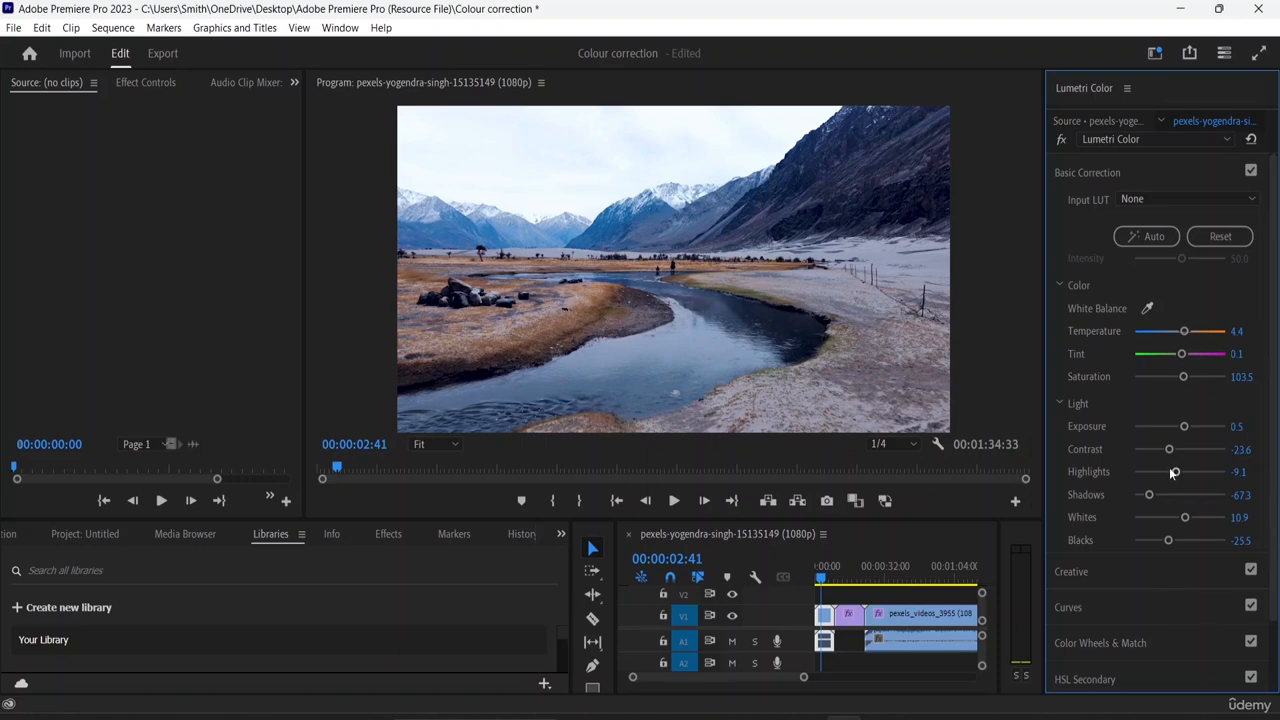
{"action": "scroll", "coordinate": [1121, 410], "scroll_direction": "down", "scroll_amount": 2}
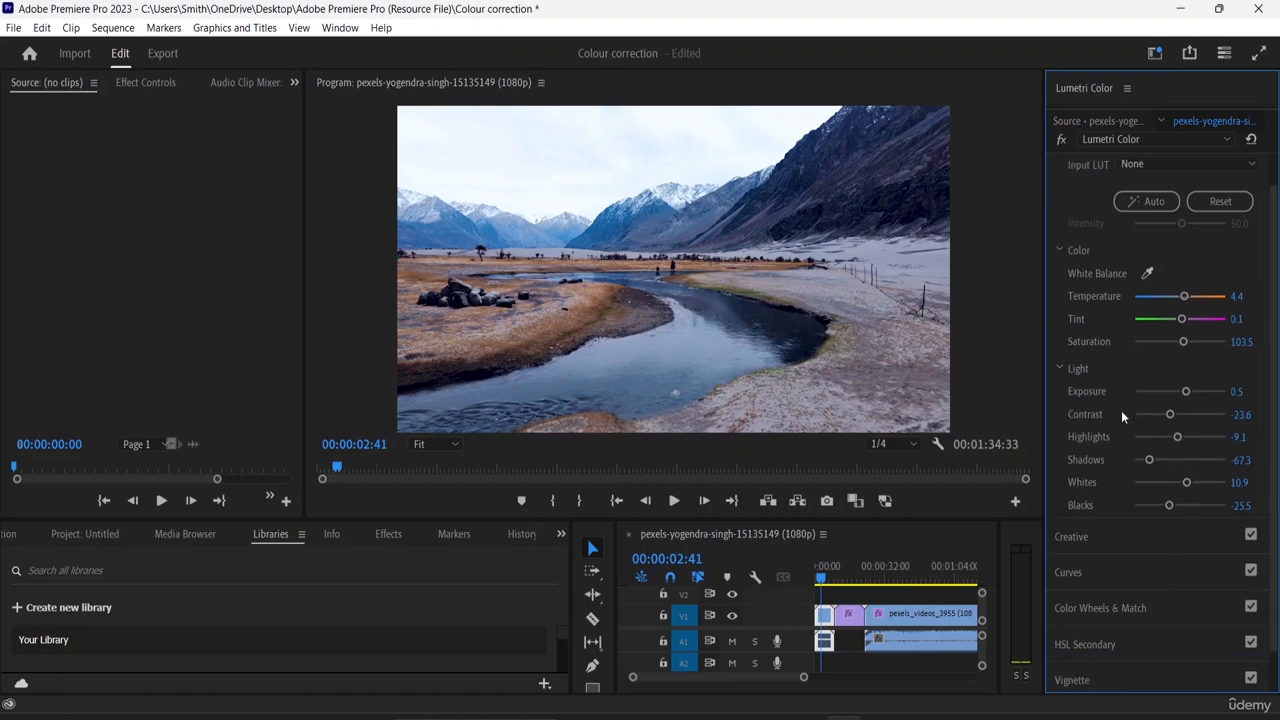
{"action": "scroll", "coordinate": [1121, 410], "scroll_direction": "up", "scroll_amount": 2}
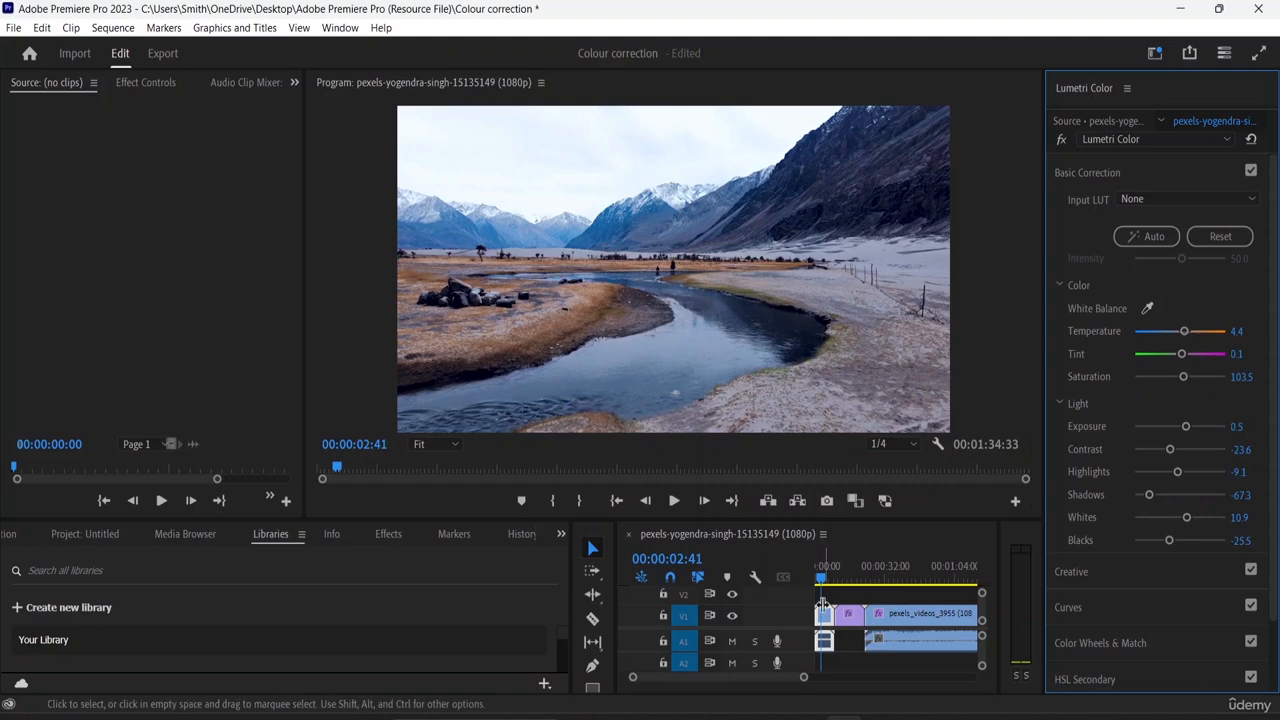
- Split the river clip in two, reset the first part's Basic Correction and compare it with the second part
{"action": "mouse_move", "coordinate": [852, 620]}
{"action": "left_mouse_down"}
{"action": "mouse_move", "coordinate": [900, 628]}
{"action": "mouse_move", "coordinate": [852, 622]}
{"action": "left_mouse_up"}
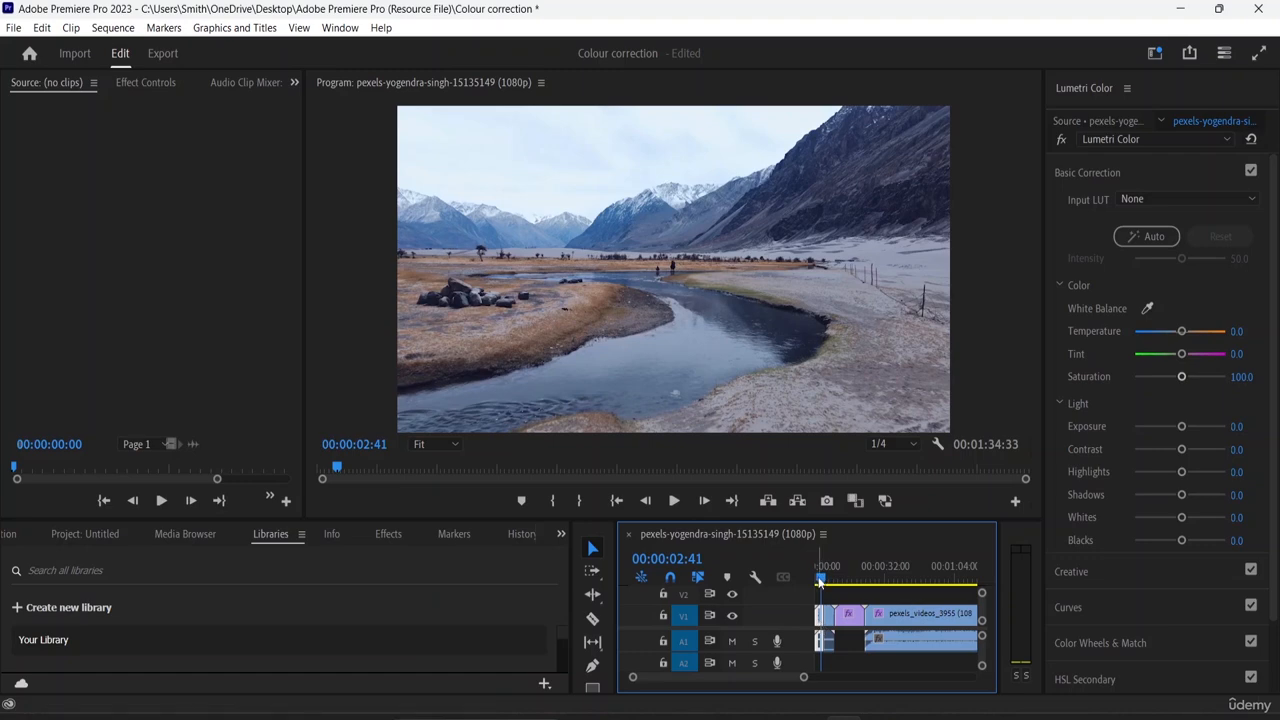
{"action": "mouse_move", "coordinate": [821, 582]}
{"action": "left_mouse_down"}
{"action": "mouse_move", "coordinate": [841, 588]}
{"action": "mouse_move", "coordinate": [825, 591]}
{"action": "left_mouse_up"}
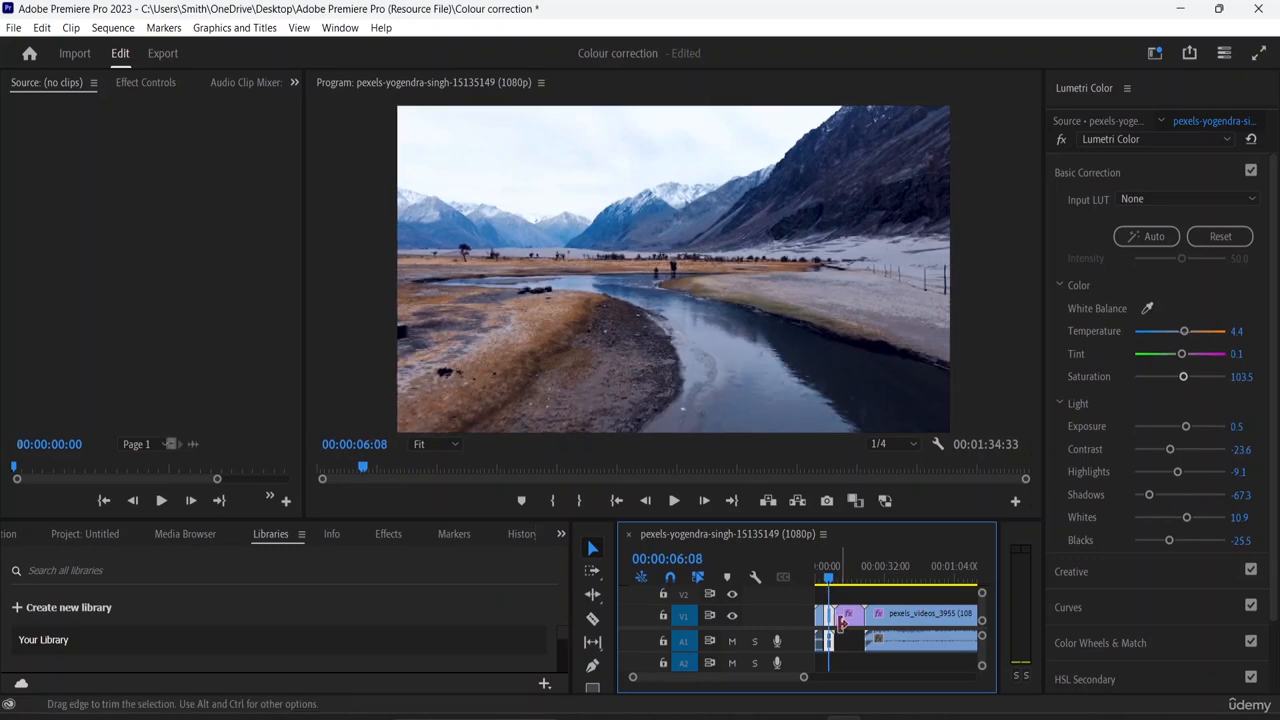
- Widen the timeline into the space beside it so the cut in the river clip can be inspected
{"action": "key", "text": "equal"}
{"action": "key", "text": "equal"}
{"action": "key", "text": "equal"}
{"action": "key", "text": "equal"}
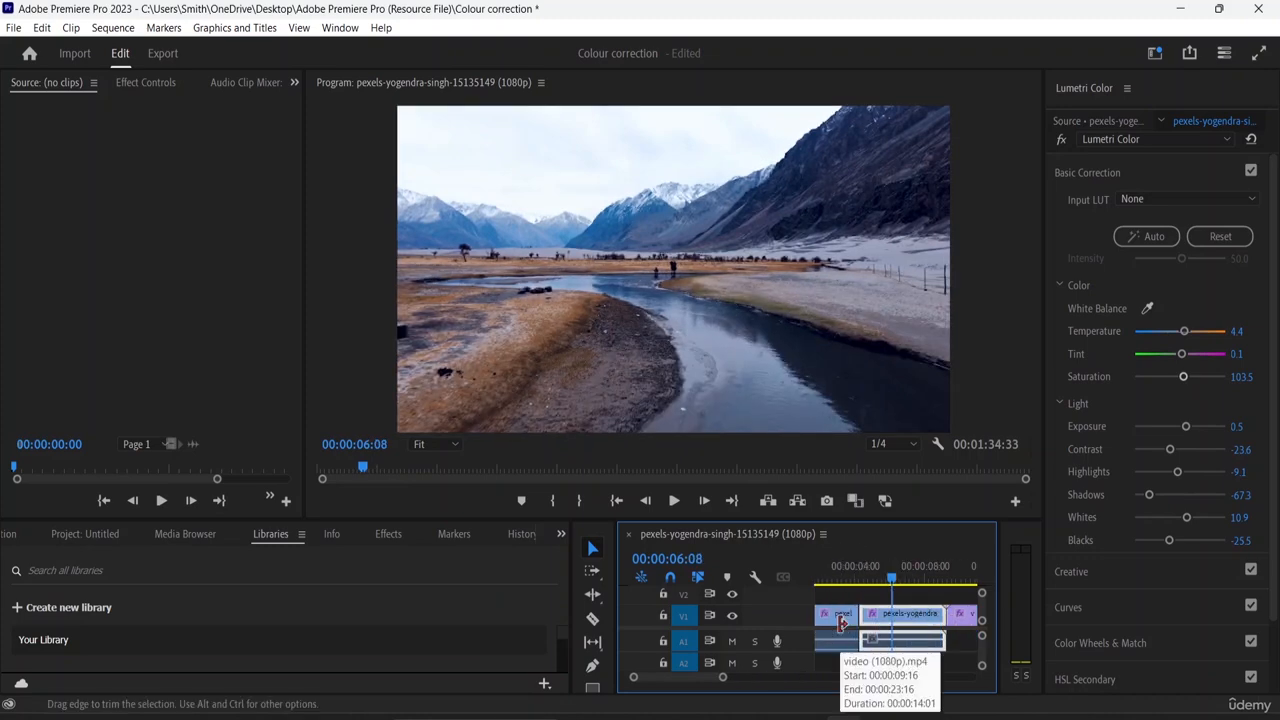
{"action": "key", "text": "equal"}
{"action": "key", "text": "equal"}
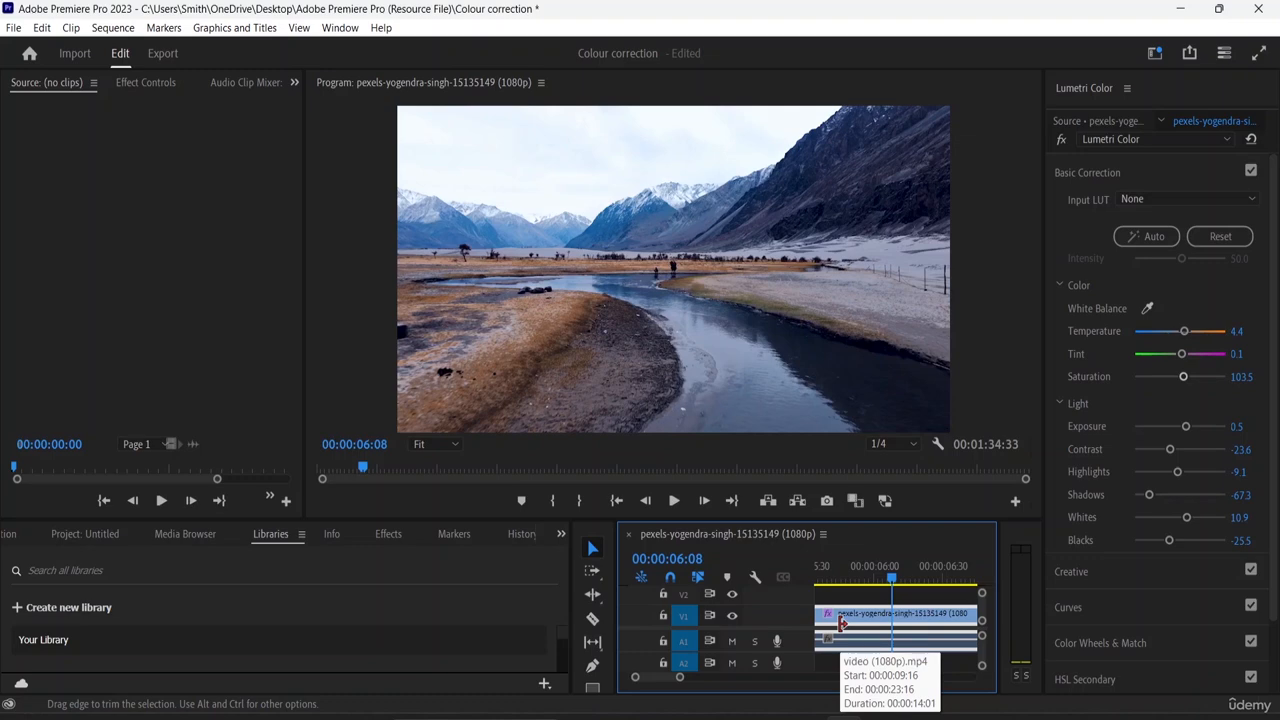
{"action": "left_click_drag", "start_coordinate": [576, 588], "coordinate": [186, 590]}
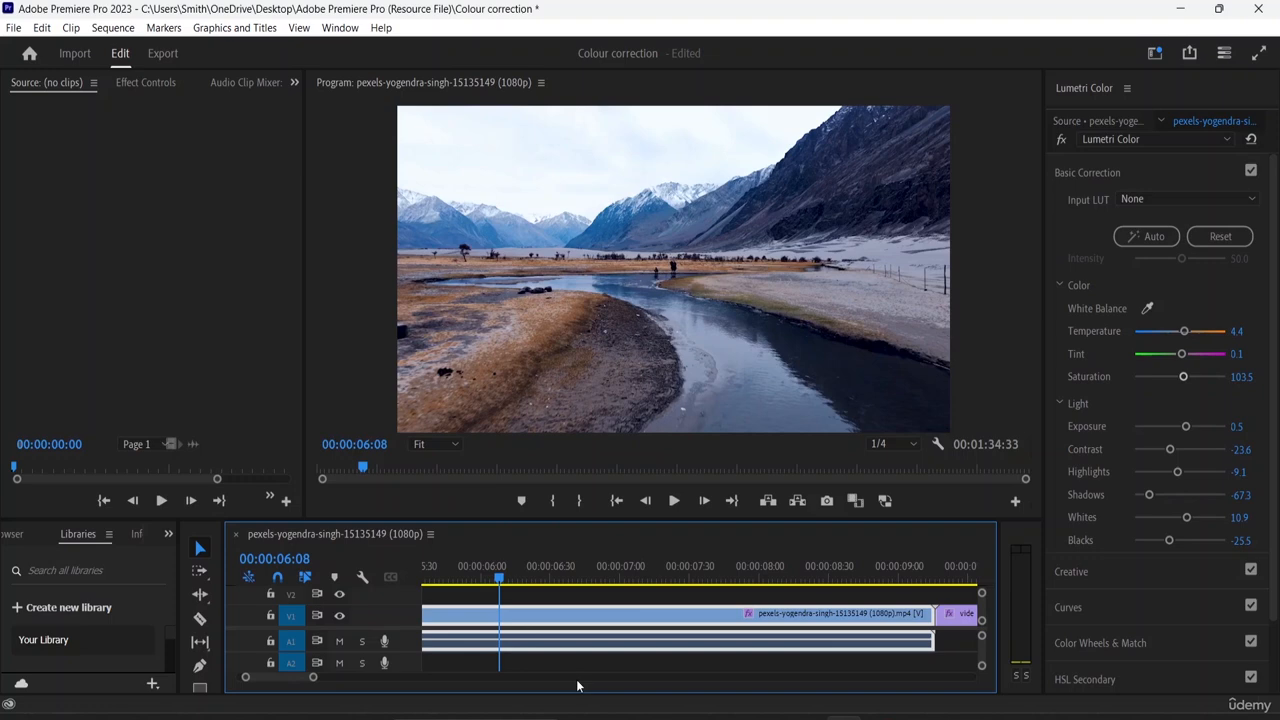
{"action": "key", "text": "minus"}
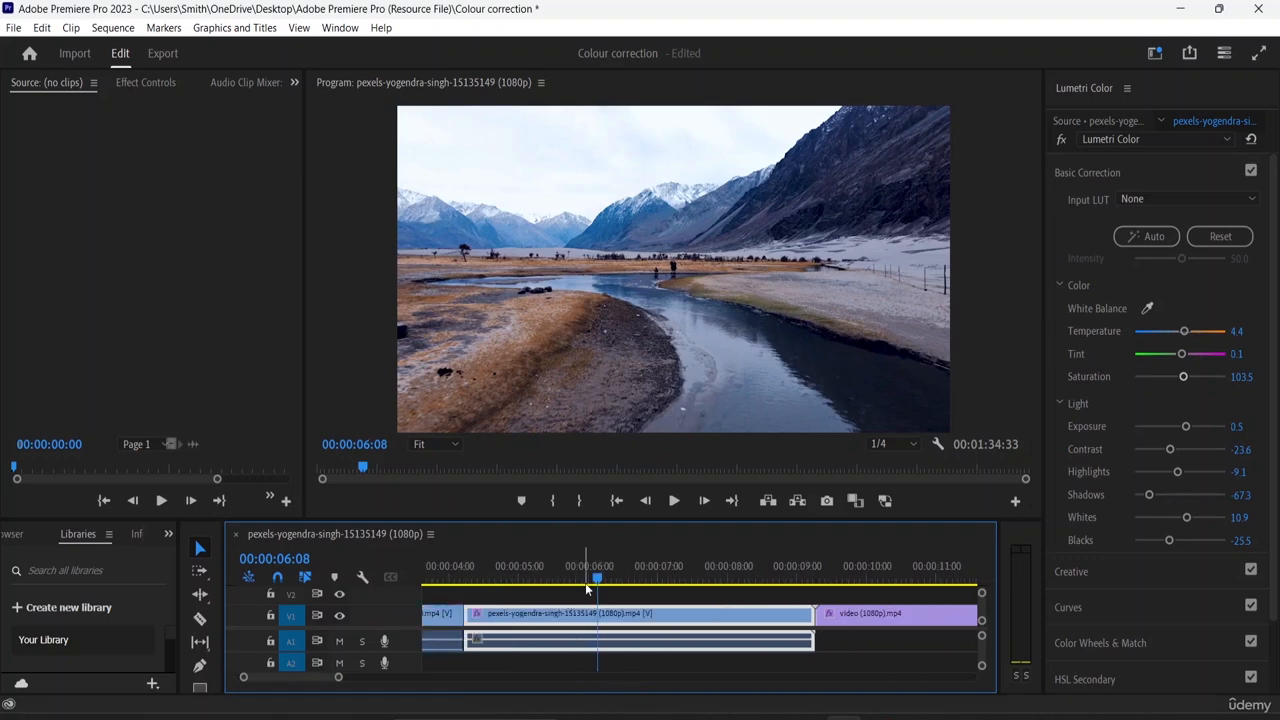
- Apply the automatic Basic Correction to the first part of the river clip and compare it with the manually corrected part
{"action": "left_click_drag", "start_coordinate": [594, 580], "coordinate": [447, 560]}
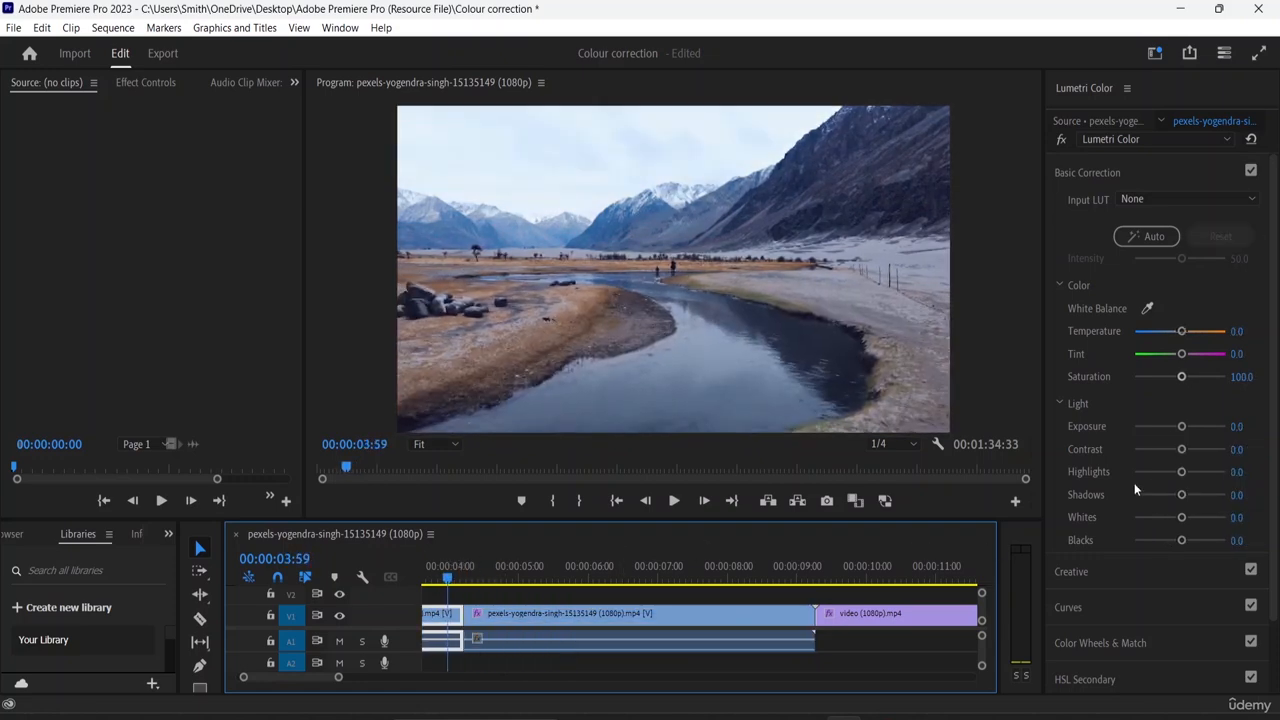
{"action": "left_click", "coordinate": [1148, 239]}
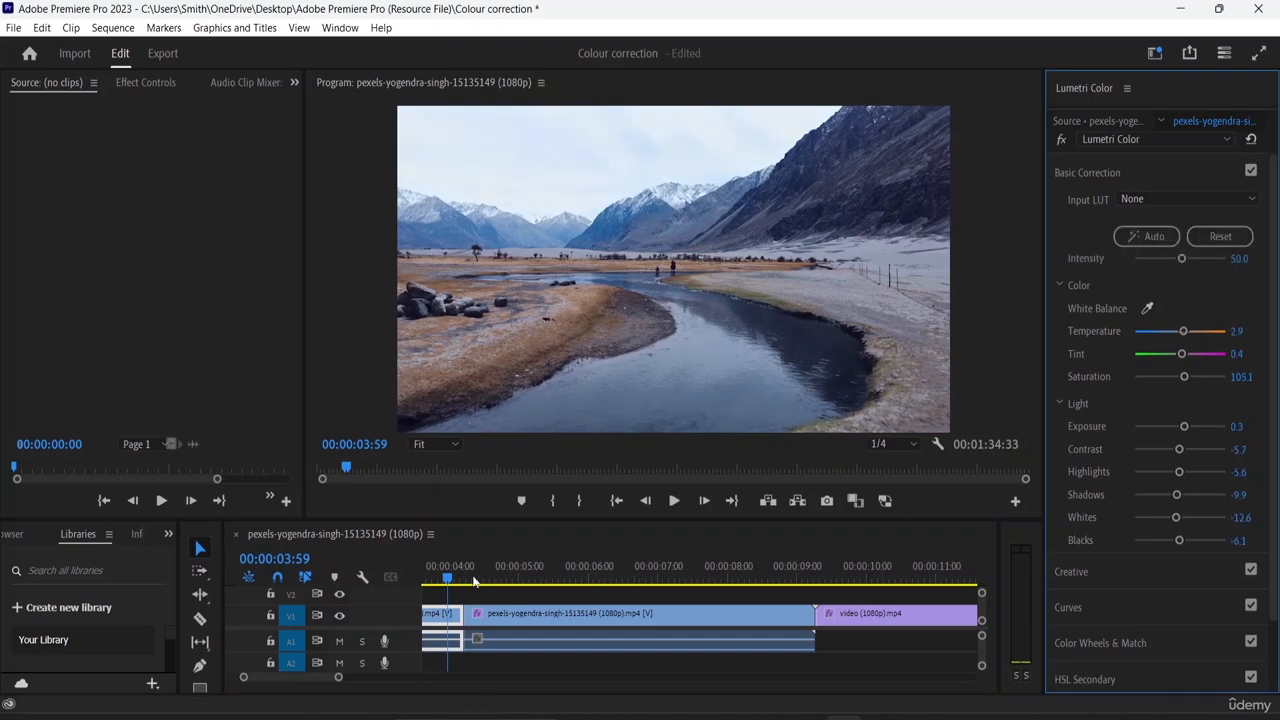
{"action": "left_click_drag", "start_coordinate": [447, 578], "coordinate": [488, 575]}
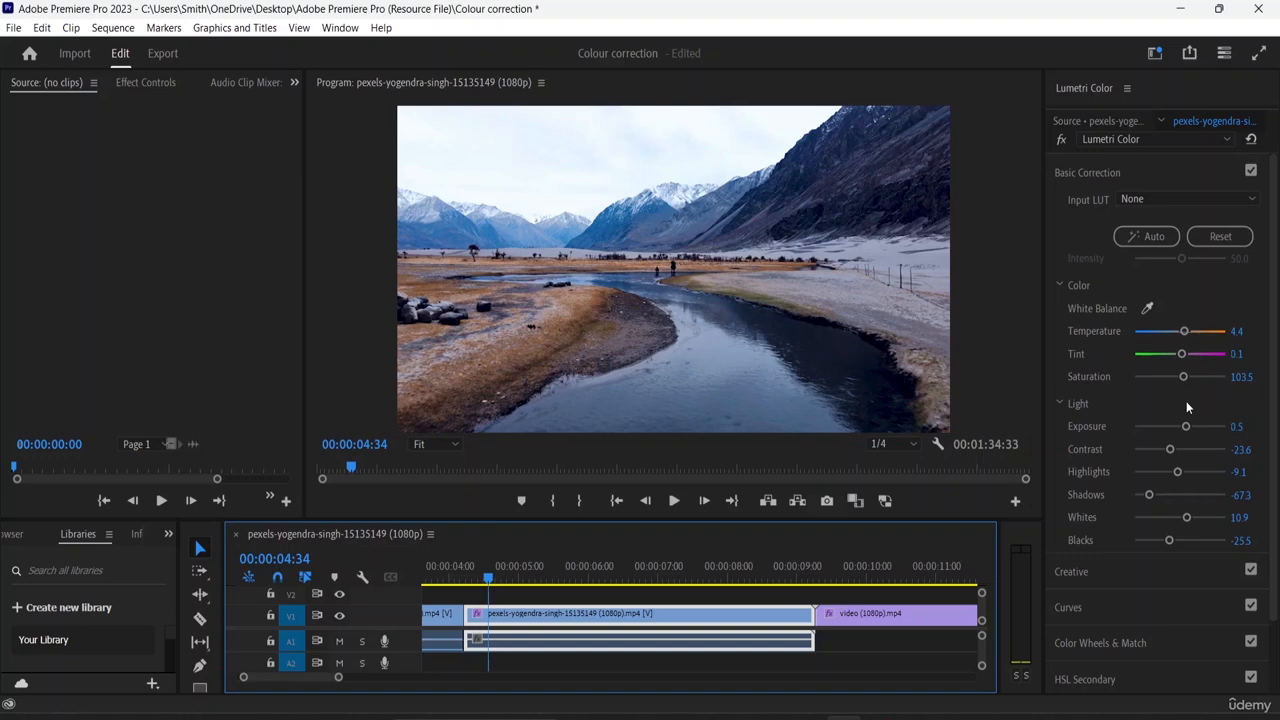
- Set the green valley clip's Temperature to 16.4 and Tint to -23.6 in Basic Correction
{"action": "left_click", "coordinate": [848, 628]}
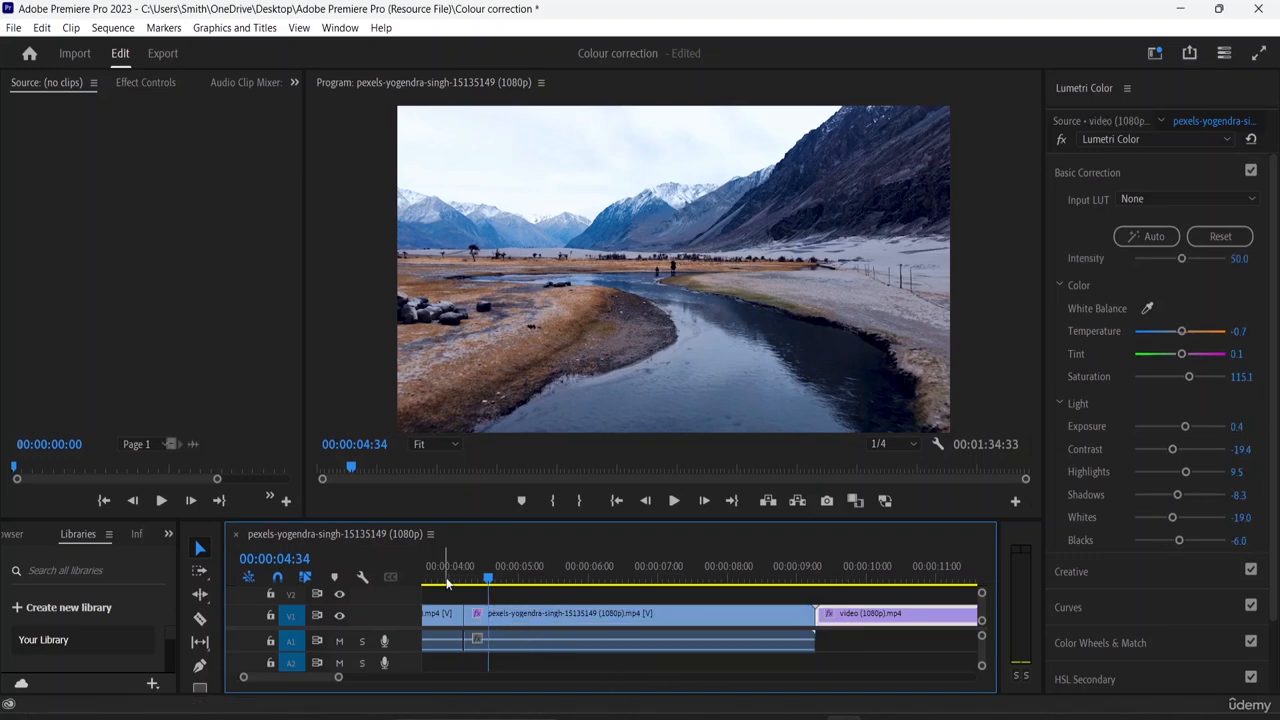
{"action": "left_click_drag", "start_coordinate": [489, 580], "coordinate": [846, 597]}
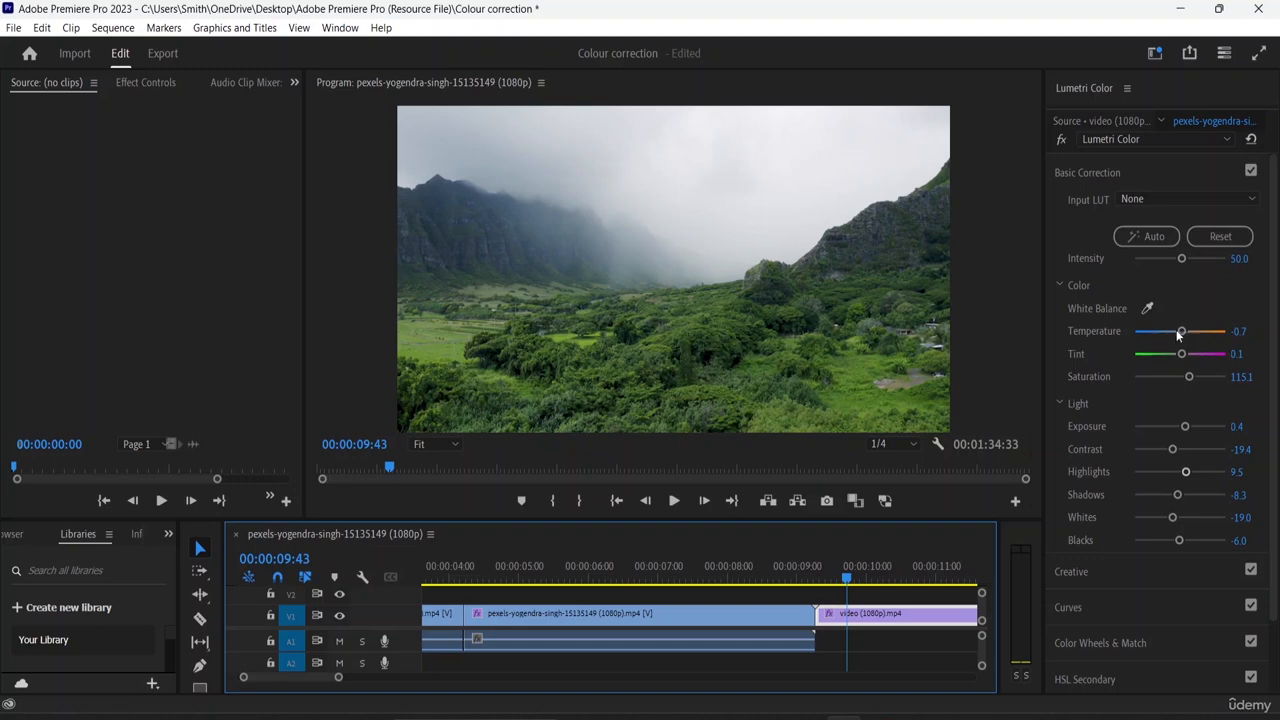
{"action": "mouse_move", "coordinate": [1181, 331]}
{"action": "left_mouse_down"}
{"action": "mouse_move", "coordinate": [1152, 336]}
{"action": "mouse_move", "coordinate": [1216, 332]}
{"action": "mouse_move", "coordinate": [1181, 333]}
{"action": "left_mouse_up"}
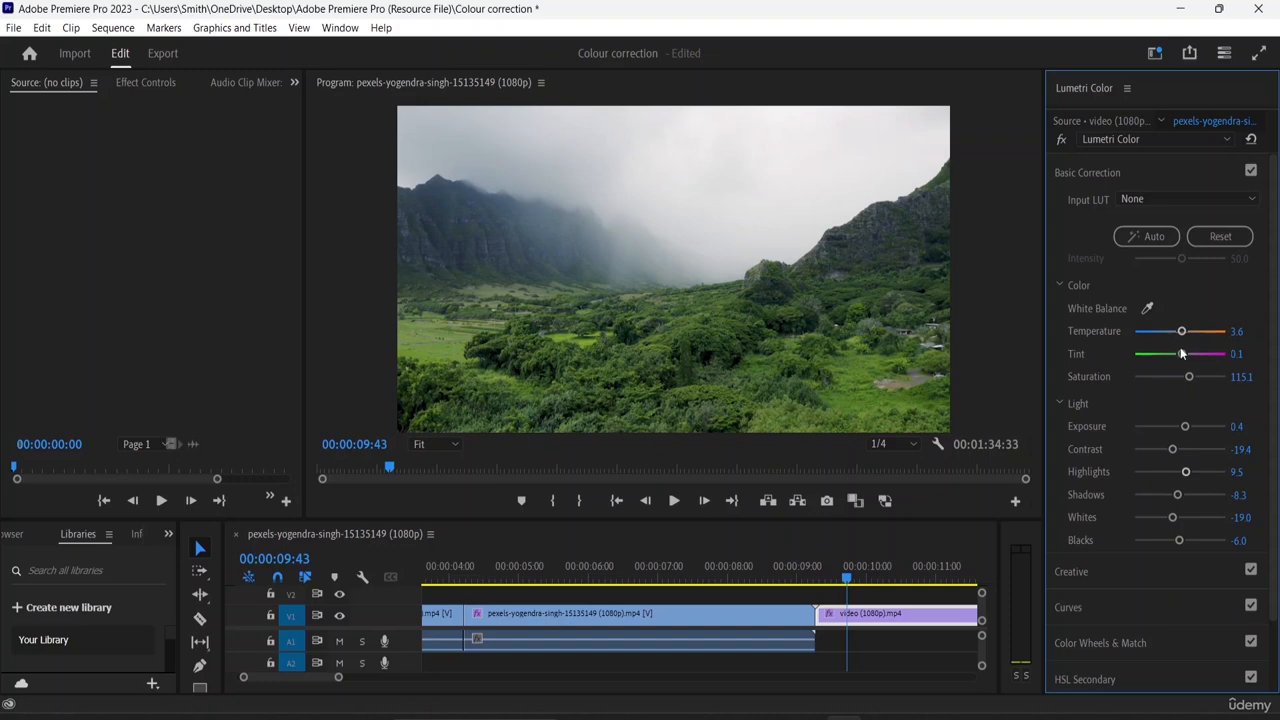
{"action": "mouse_move", "coordinate": [1180, 357]}
{"action": "left_mouse_down"}
{"action": "mouse_move", "coordinate": [1161, 360]}
{"action": "mouse_move", "coordinate": [1203, 351]}
{"action": "mouse_move", "coordinate": [1146, 356]}
{"action": "mouse_move", "coordinate": [1207, 356]}
{"action": "mouse_move", "coordinate": [1177, 355]}
{"action": "left_mouse_up"}
{"action": "mouse_move", "coordinate": [1173, 355]}
{"action": "left_mouse_down"}
{"action": "mouse_move", "coordinate": [1188, 332]}
{"action": "mouse_move", "coordinate": [1169, 357]}
{"action": "left_mouse_up"}
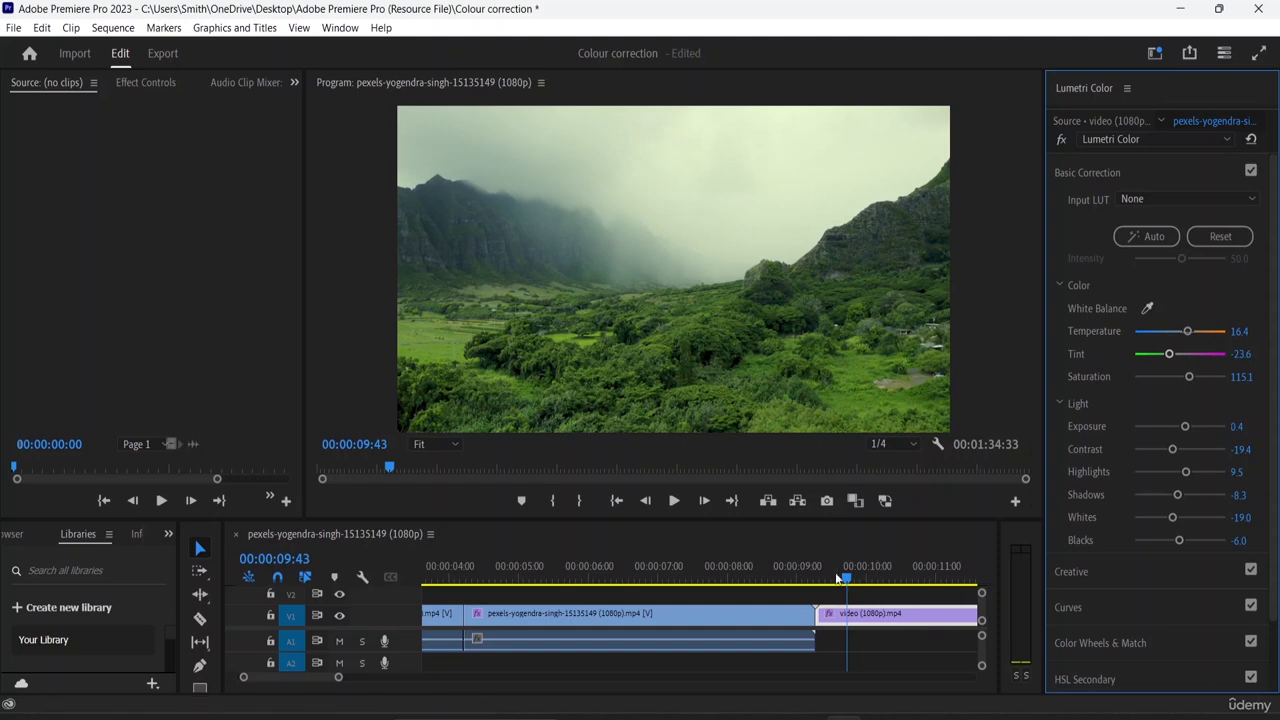
- Split the green valley clip at 00:00:10:51 with the Razor tool
{"action": "left_click_drag", "start_coordinate": [890, 578], "coordinate": [926, 590]}
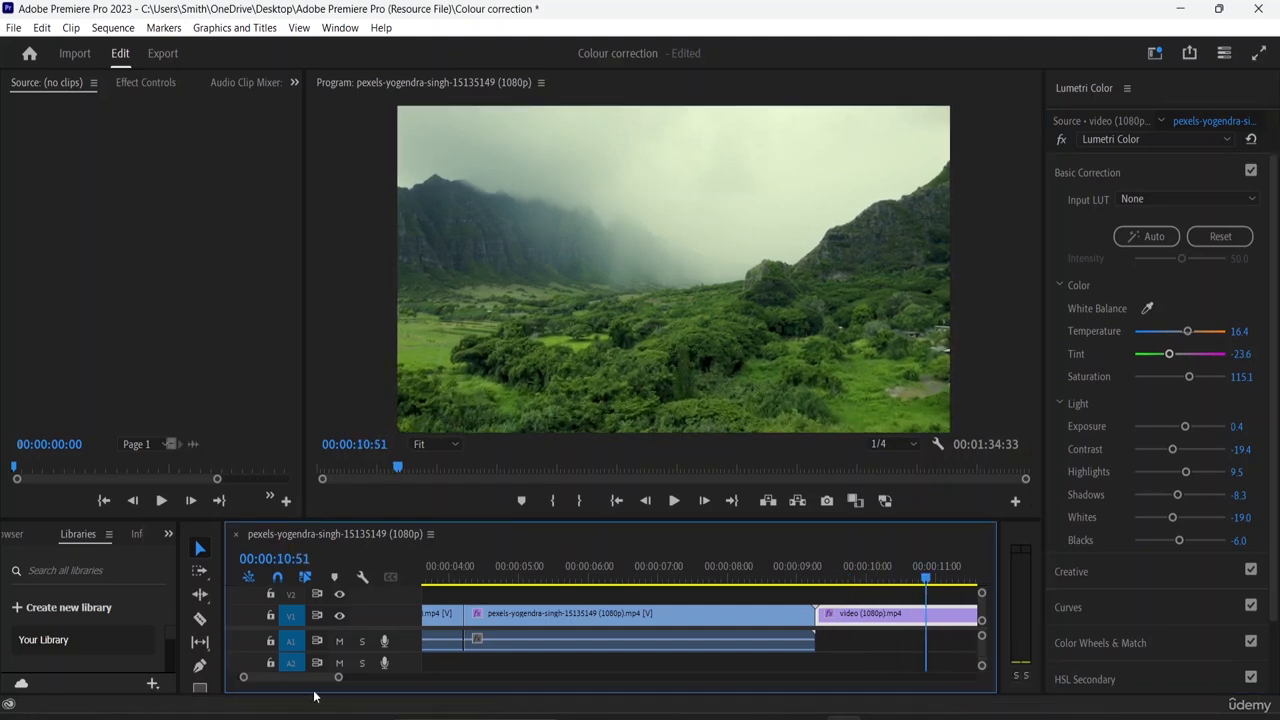
{"action": "left_click", "coordinate": [199, 619]}
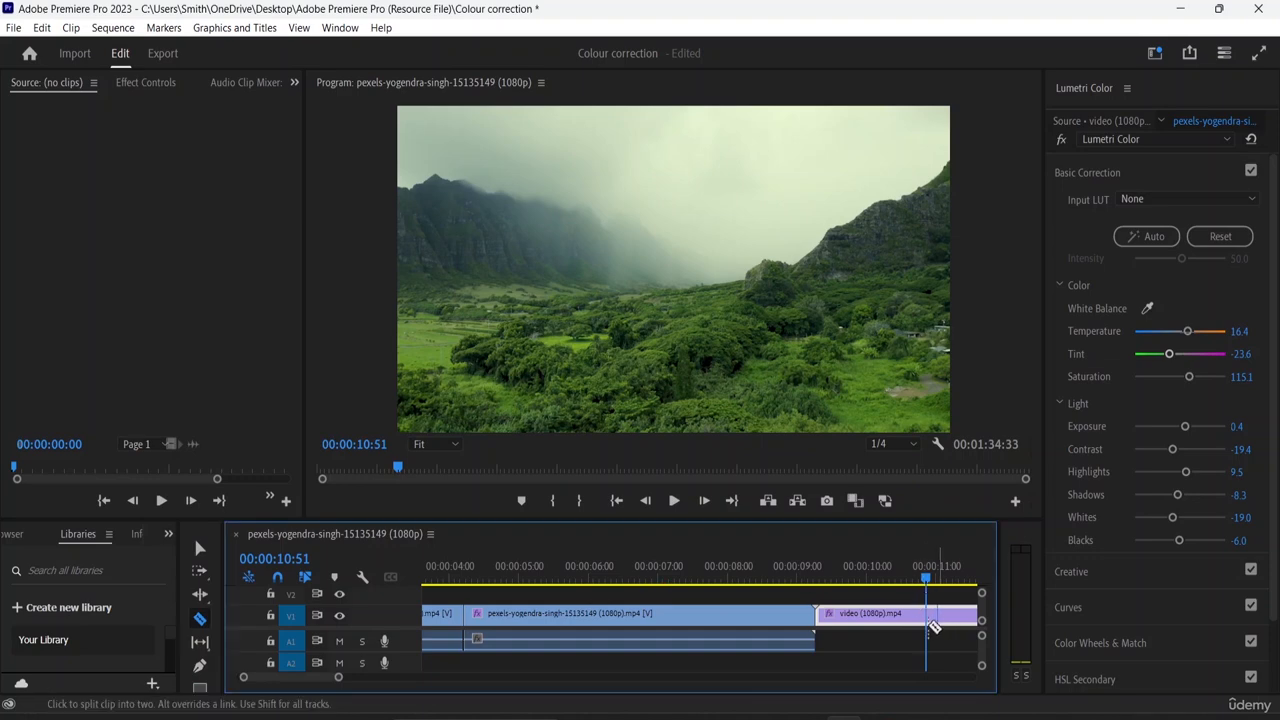
{"action": "left_click", "coordinate": [926, 613]}
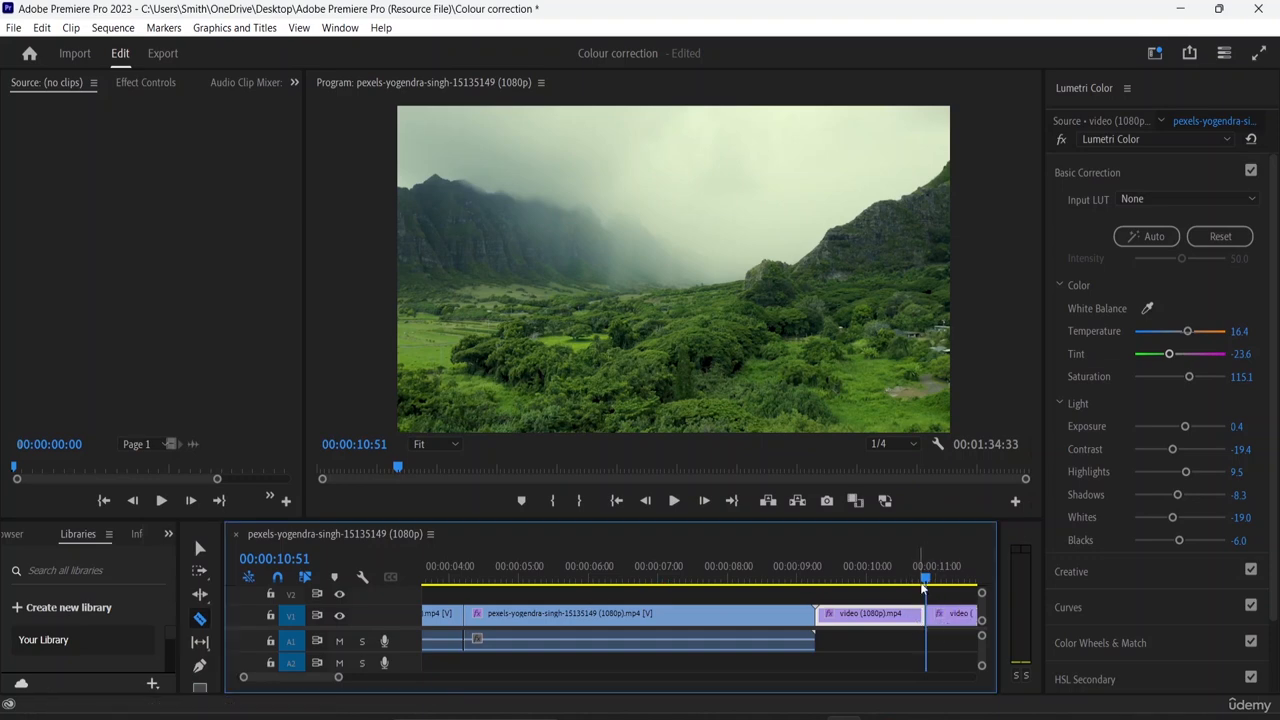
- Apply the automatic Basic Correction to the first part of the green valley clip and review the corrected footage
{"action": "left_click_drag", "start_coordinate": [924, 578], "coordinate": [884, 587]}
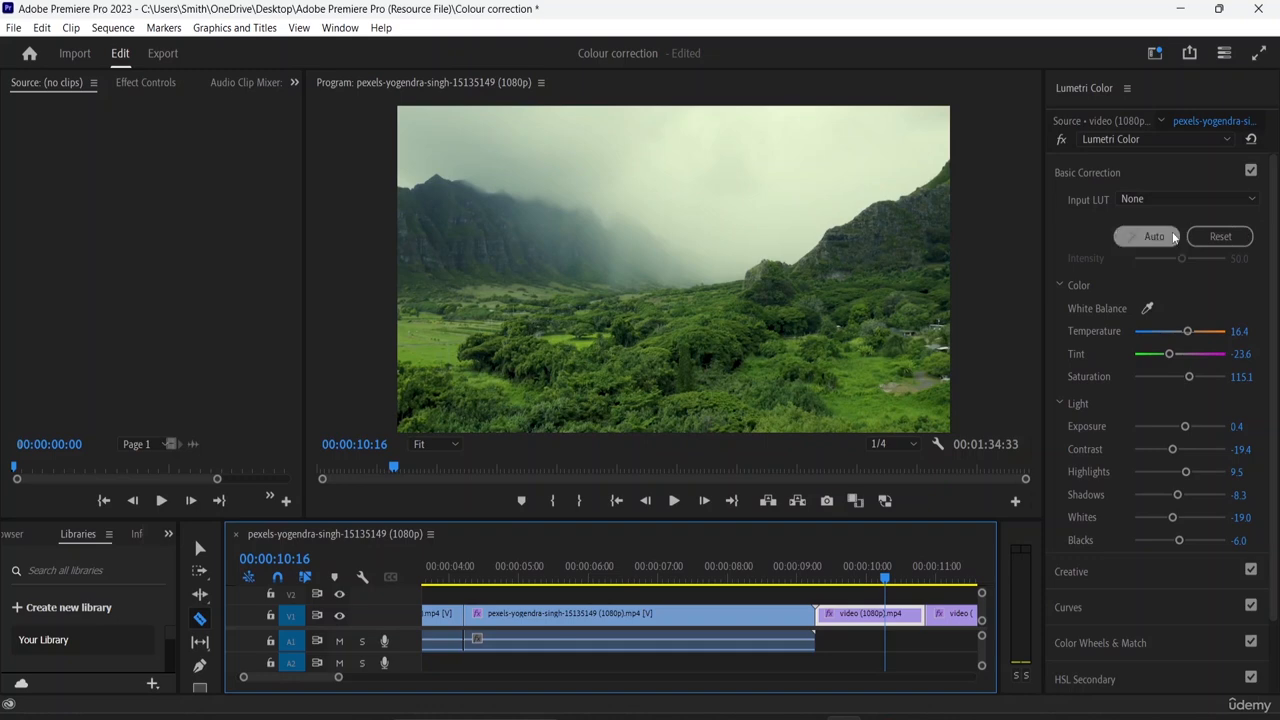
{"action": "left_click", "coordinate": [1153, 237]}
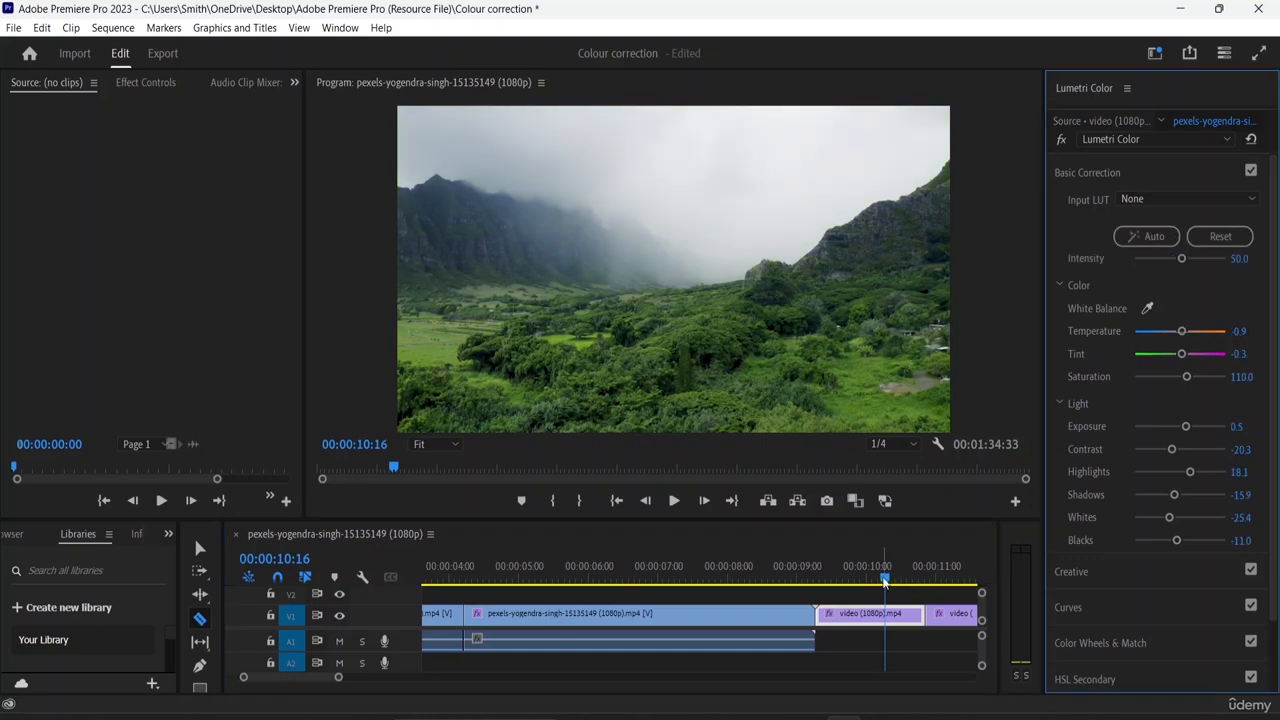
{"action": "left_click", "coordinate": [890, 582]}
{"action": "mouse_move", "coordinate": [890, 582]}
{"action": "left_mouse_down"}
{"action": "mouse_move", "coordinate": [972, 587]}
{"action": "mouse_move", "coordinate": [903, 587]}
{"action": "left_mouse_up"}
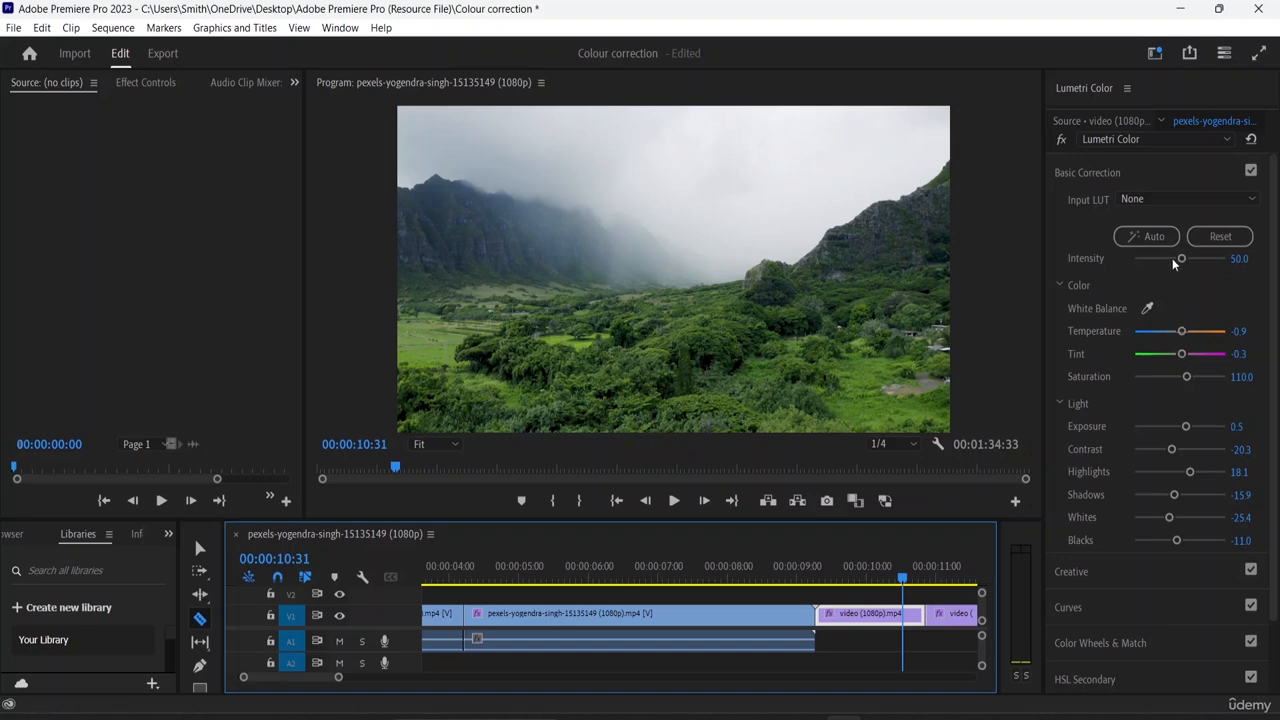
- Set the automatic correction's Intensity to 30.9 on the green valley clip's first part and reset Basic Correction on its second part
{"action": "mouse_move", "coordinate": [1180, 260]}
{"action": "left_mouse_down"}
{"action": "mouse_move", "coordinate": [1144, 260]}
{"action": "mouse_move", "coordinate": [1162, 259]}
{"action": "left_mouse_up"}
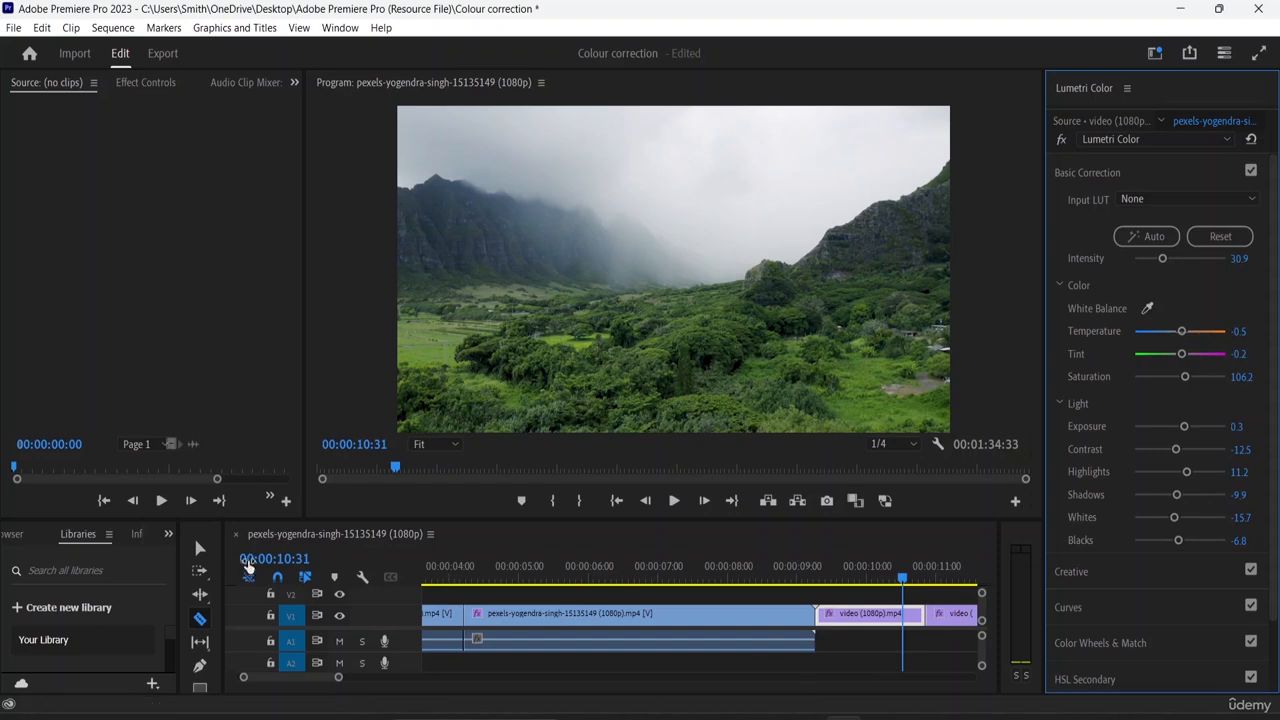
{"action": "left_click", "coordinate": [200, 547]}
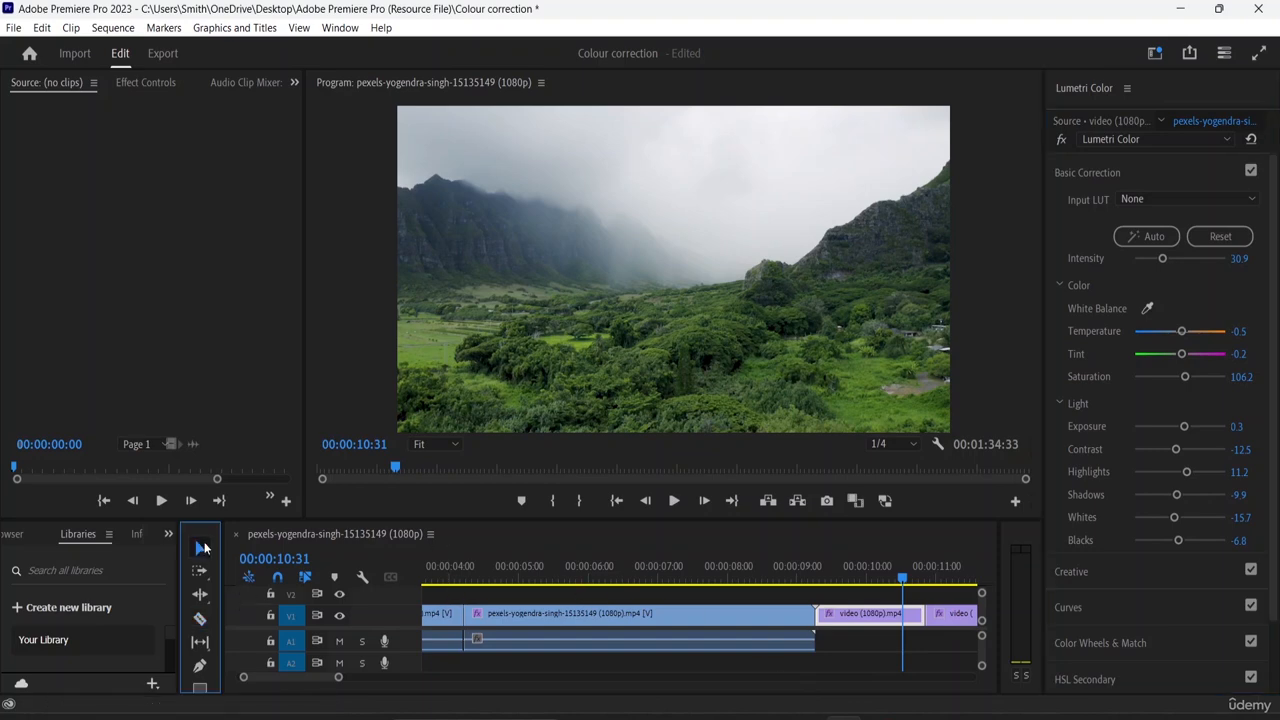
{"action": "left_click", "coordinate": [953, 619]}
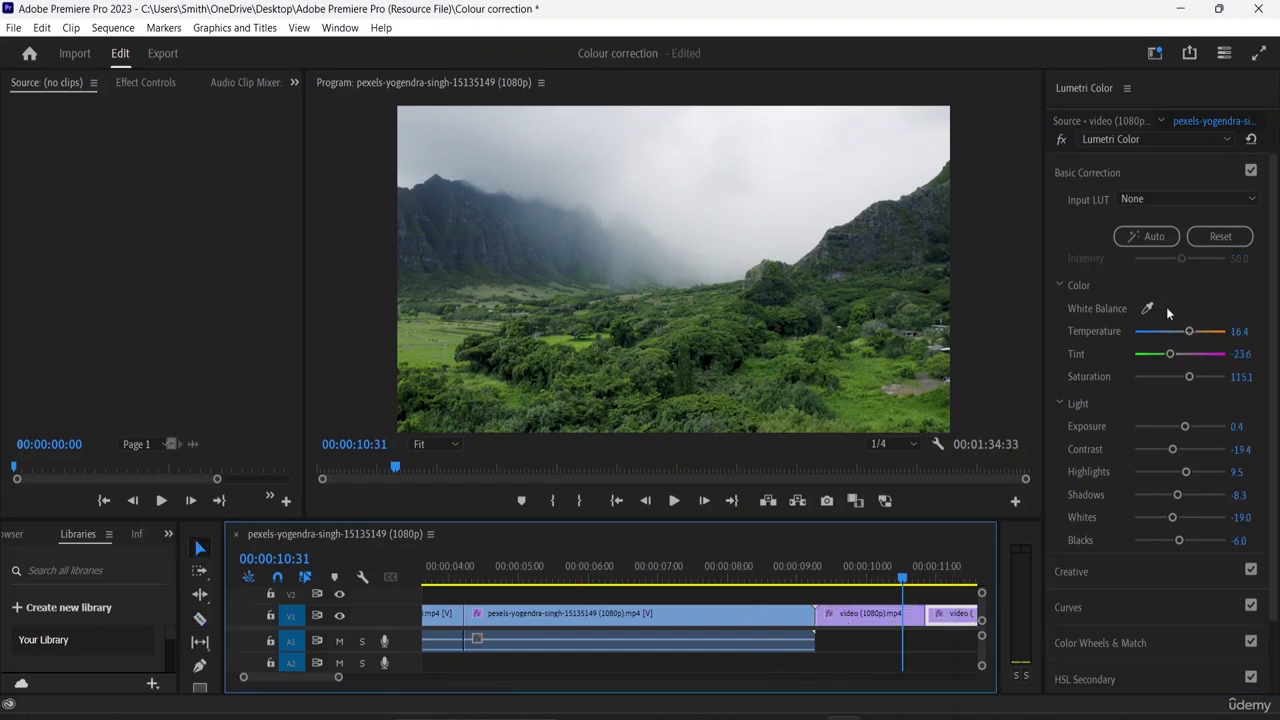
{"action": "left_click", "coordinate": [1207, 239]}
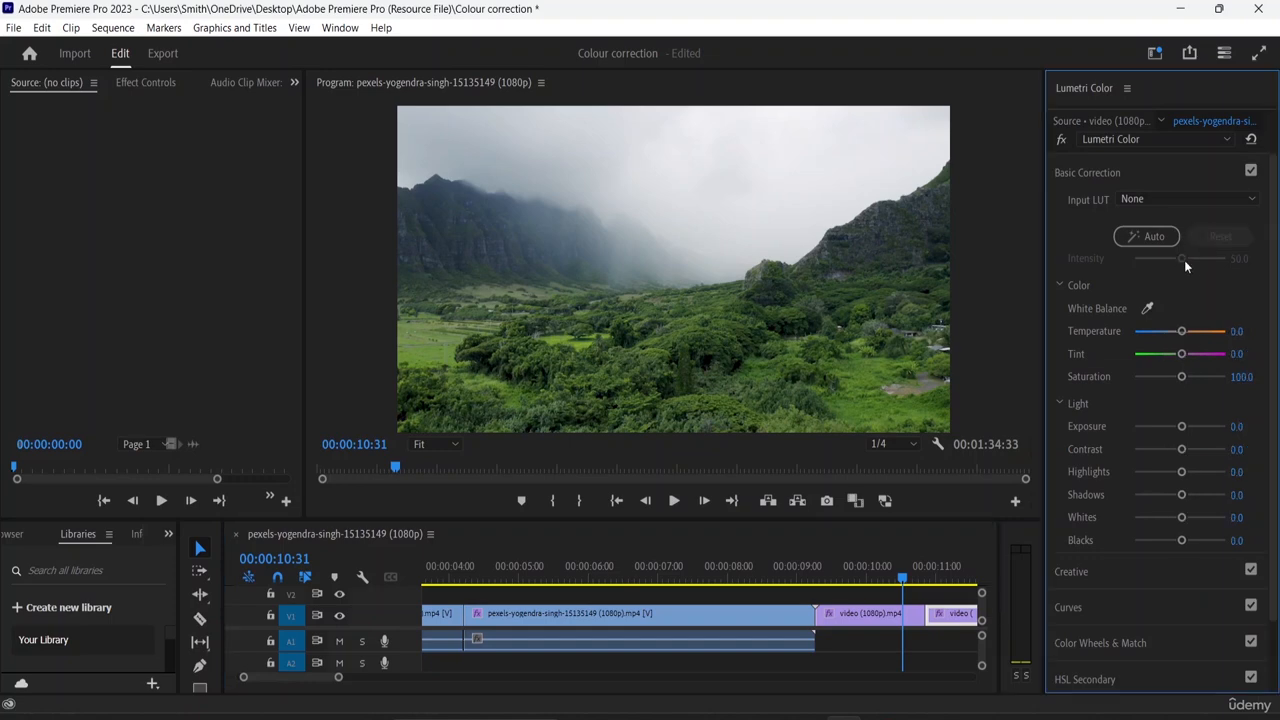
- Set the second green valley part's Temperature to 32.7, Saturation to 69.1, Exposure to 1.0 and Contrast to -47.3
{"action": "left_click_drag", "start_coordinate": [1181, 331], "coordinate": [1194, 331]}
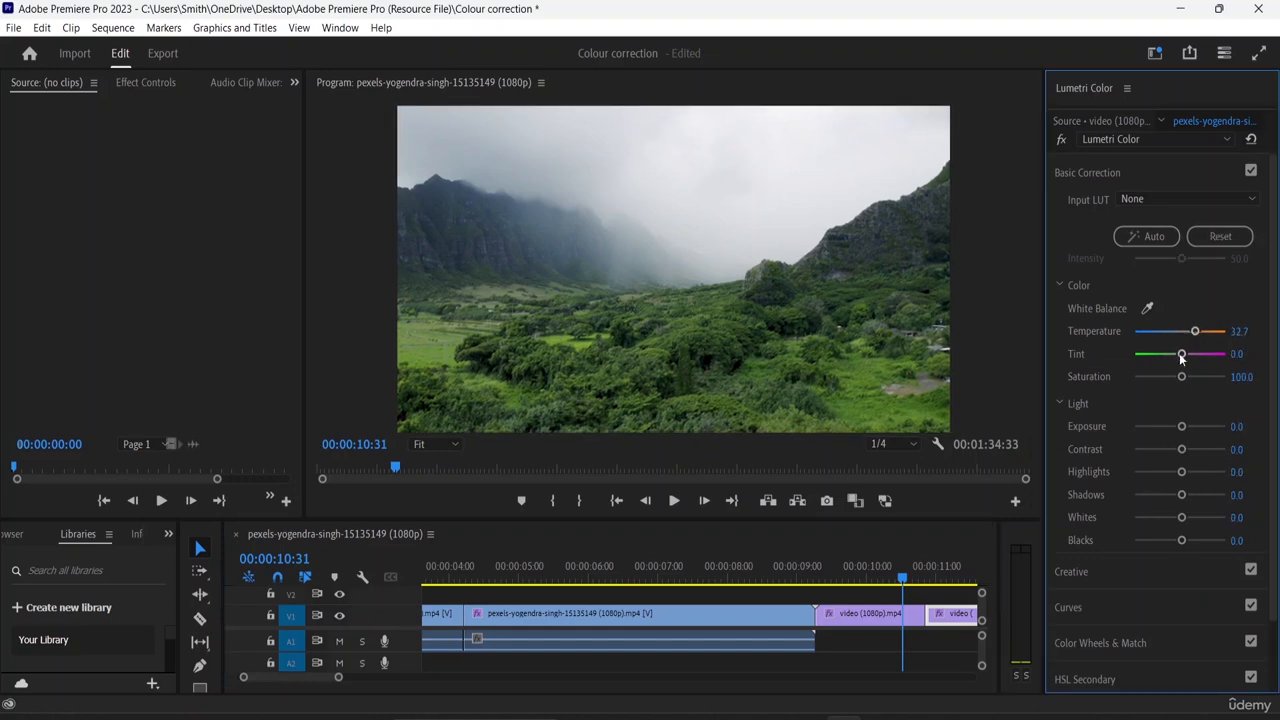
{"action": "left_click_drag", "start_coordinate": [1181, 376], "coordinate": [1165, 376]}
{"action": "left_click_drag", "start_coordinate": [1183, 427], "coordinate": [1156, 452]}
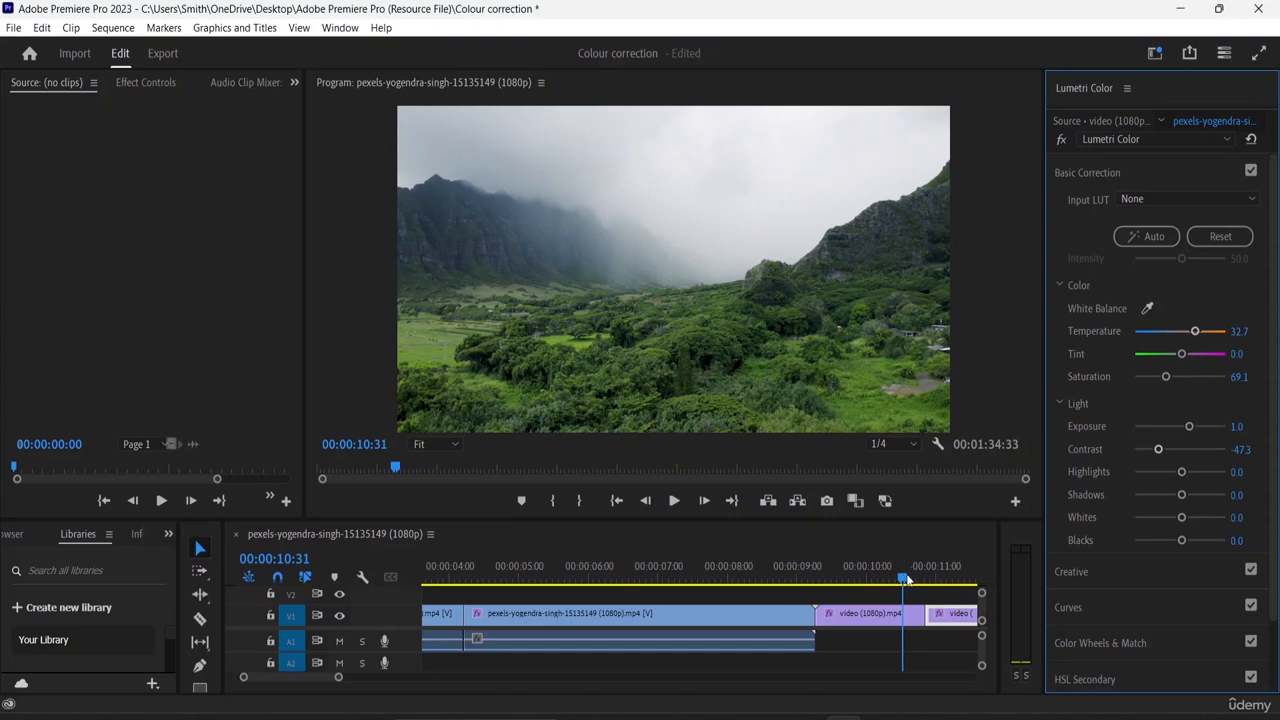
- Set the second part's Tint to -21.8, Highlights 16.4, Shadows -54.5, Whites 43.6 and Blacks -16.4, and compare it with the first part
{"action": "left_click_drag", "start_coordinate": [905, 577], "coordinate": [946, 580]}
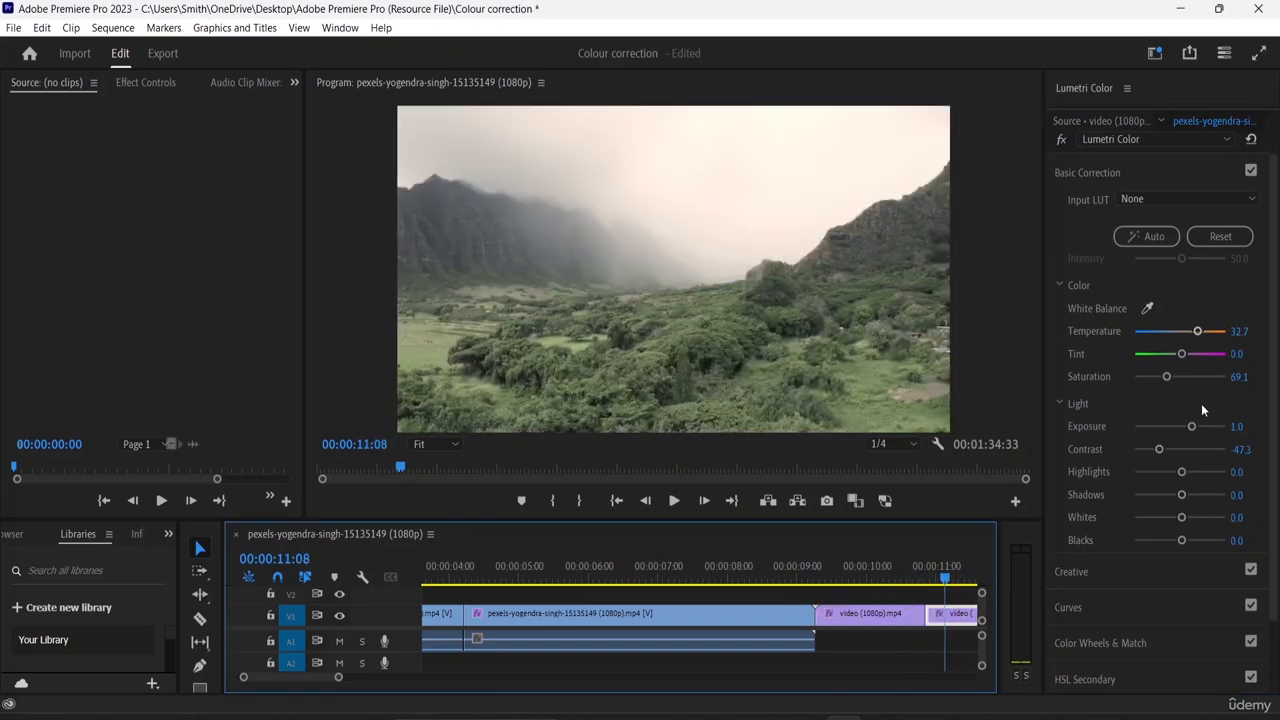
{"action": "left_click_drag", "start_coordinate": [1181, 354], "coordinate": [1169, 355]}
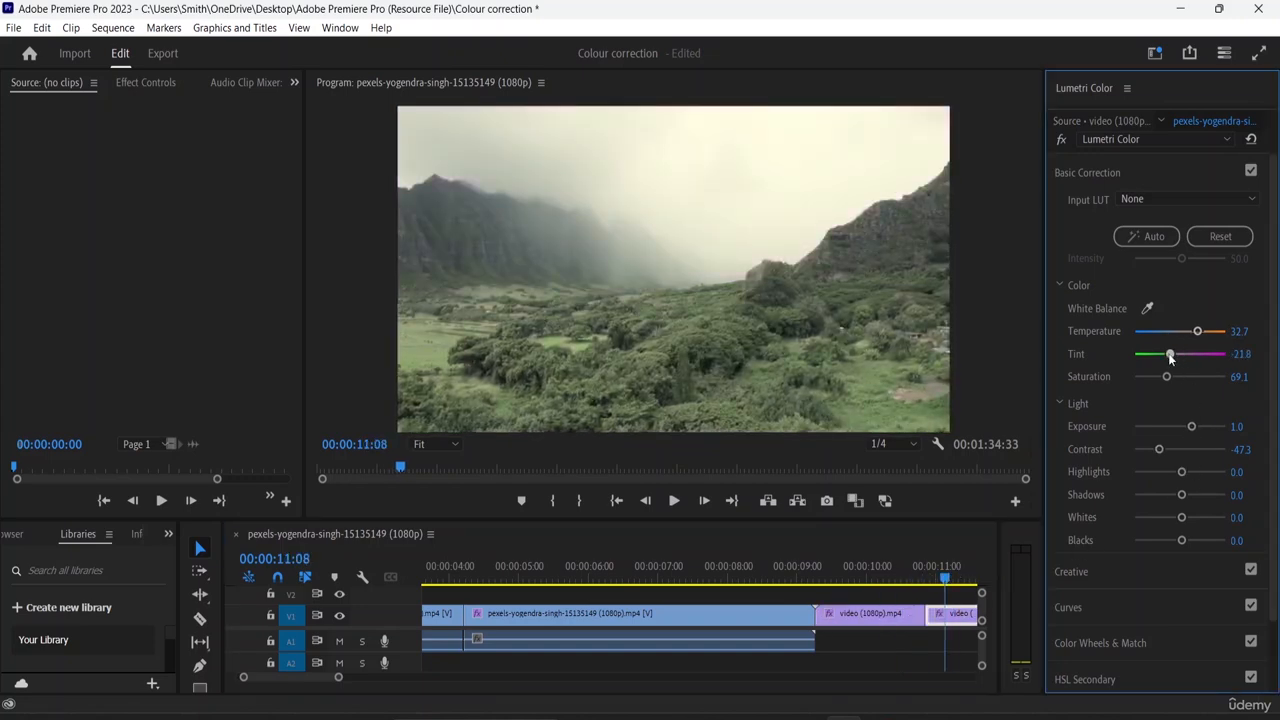
{"action": "left_click_drag", "start_coordinate": [1181, 472], "coordinate": [1172, 540]}
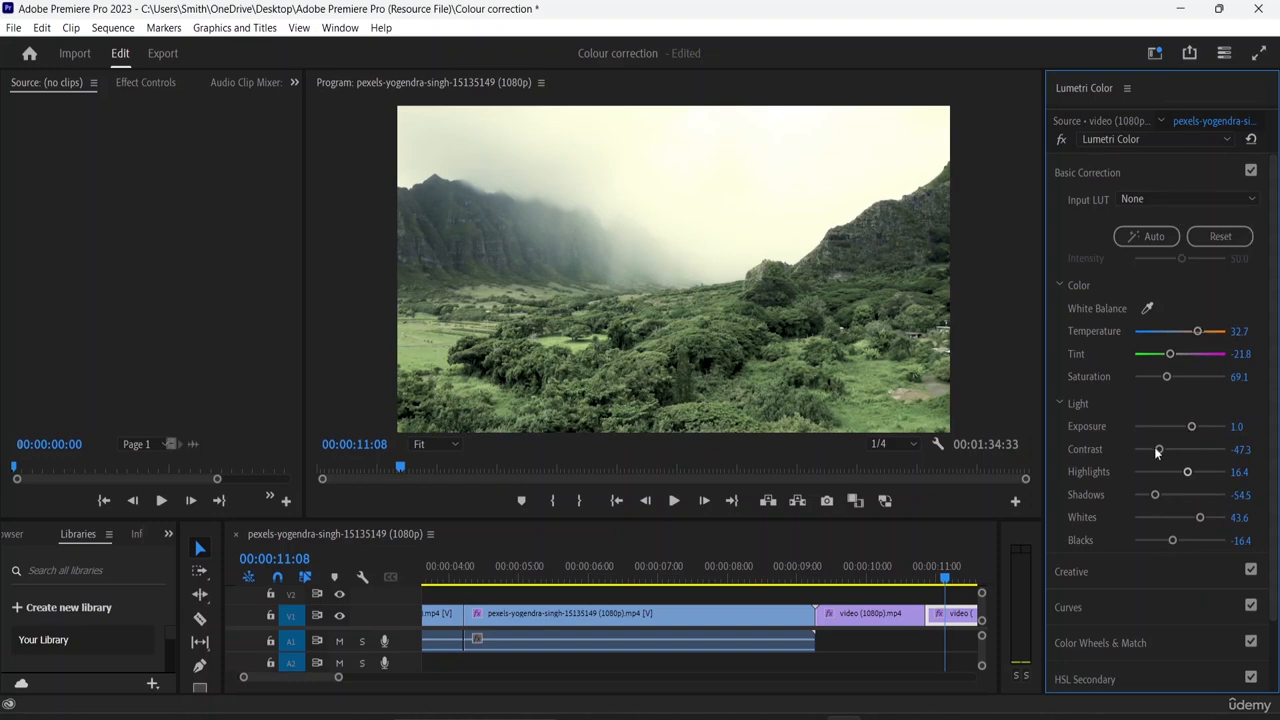
{"action": "left_click", "coordinate": [916, 585]}
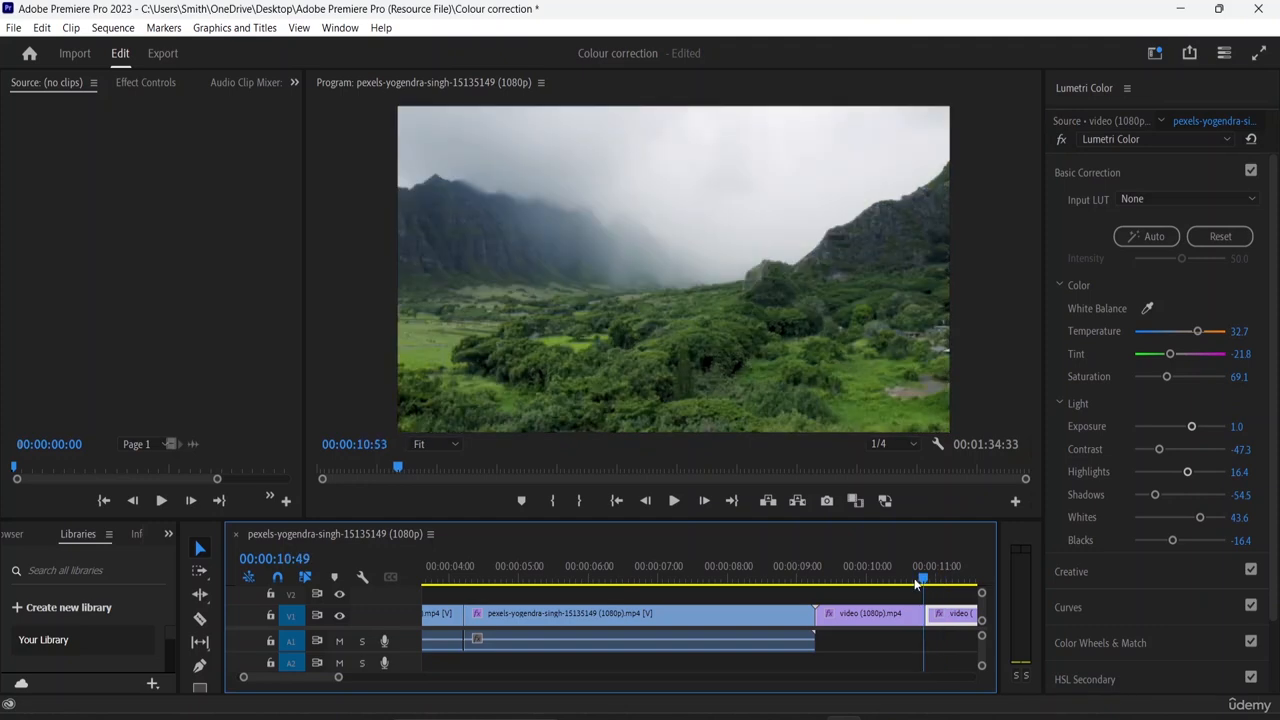
{"action": "mouse_move", "coordinate": [916, 585]}
{"action": "left_mouse_down"}
{"action": "mouse_move", "coordinate": [932, 584]}
{"action": "mouse_move", "coordinate": [885, 589]}
{"action": "mouse_move", "coordinate": [929, 585]}
{"action": "mouse_move", "coordinate": [902, 587]}
{"action": "left_mouse_up"}
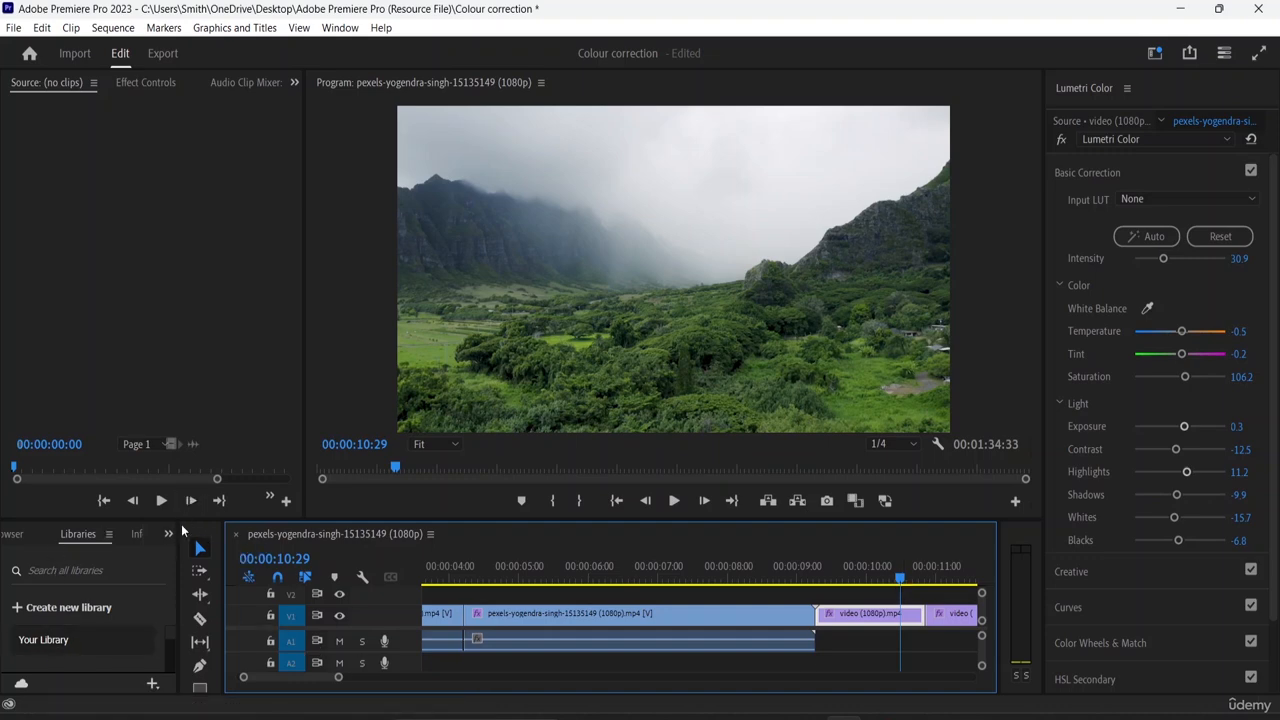
- Widen the Libraries panel group, make the timeline area taller, and select the first clip in the sequence with the Selection tool
{"action": "left_click_drag", "start_coordinate": [175, 537], "coordinate": [441, 568]}
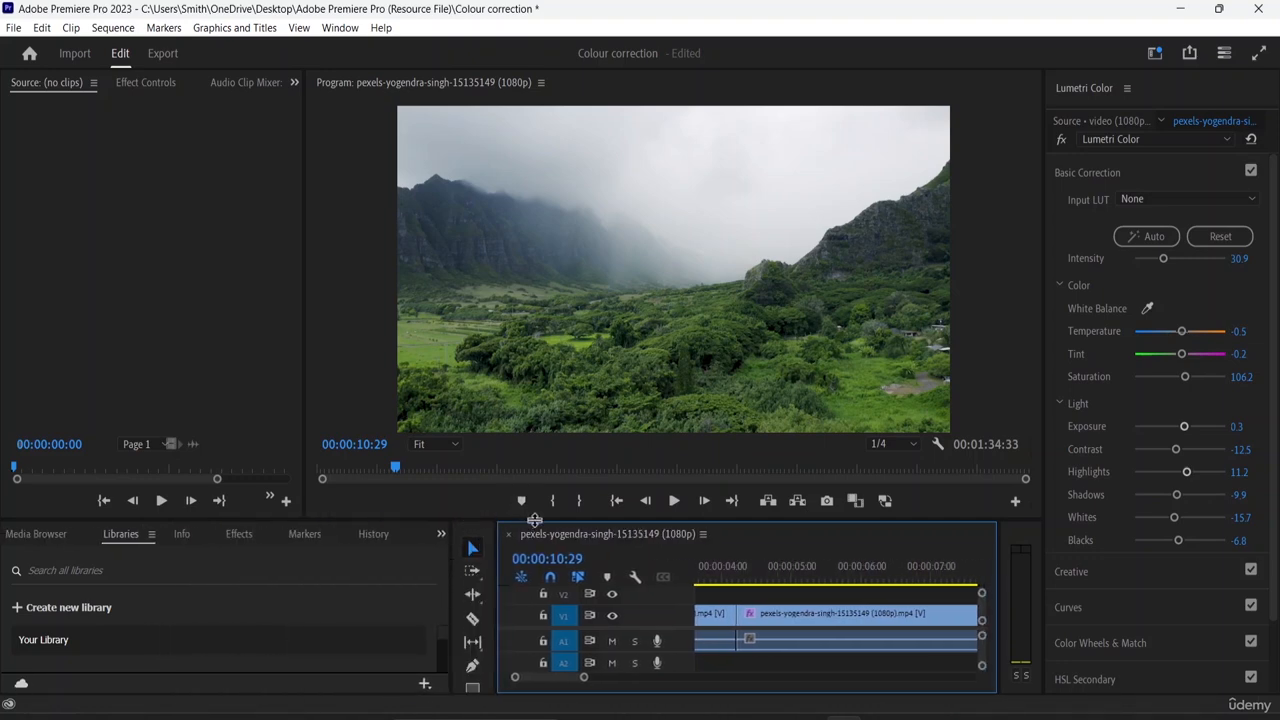
{"action": "left_click_drag", "start_coordinate": [529, 517], "coordinate": [541, 428]}
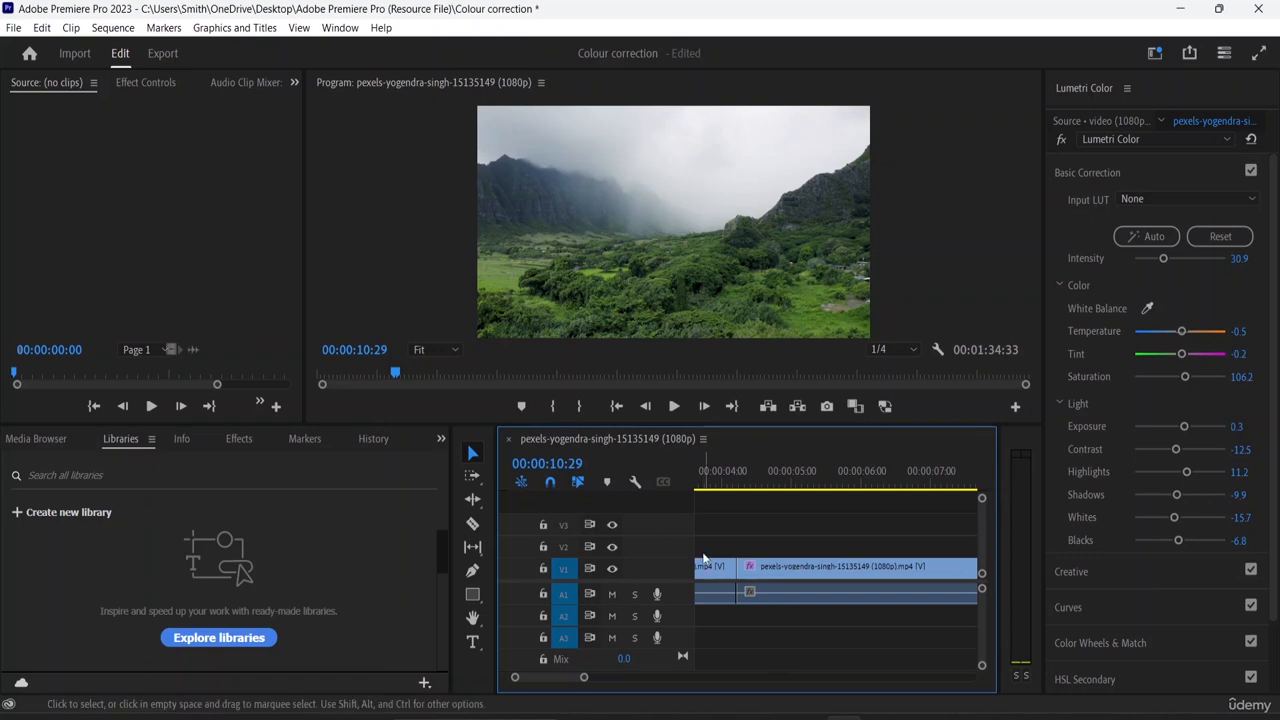
{"action": "left_click", "coordinate": [476, 458]}
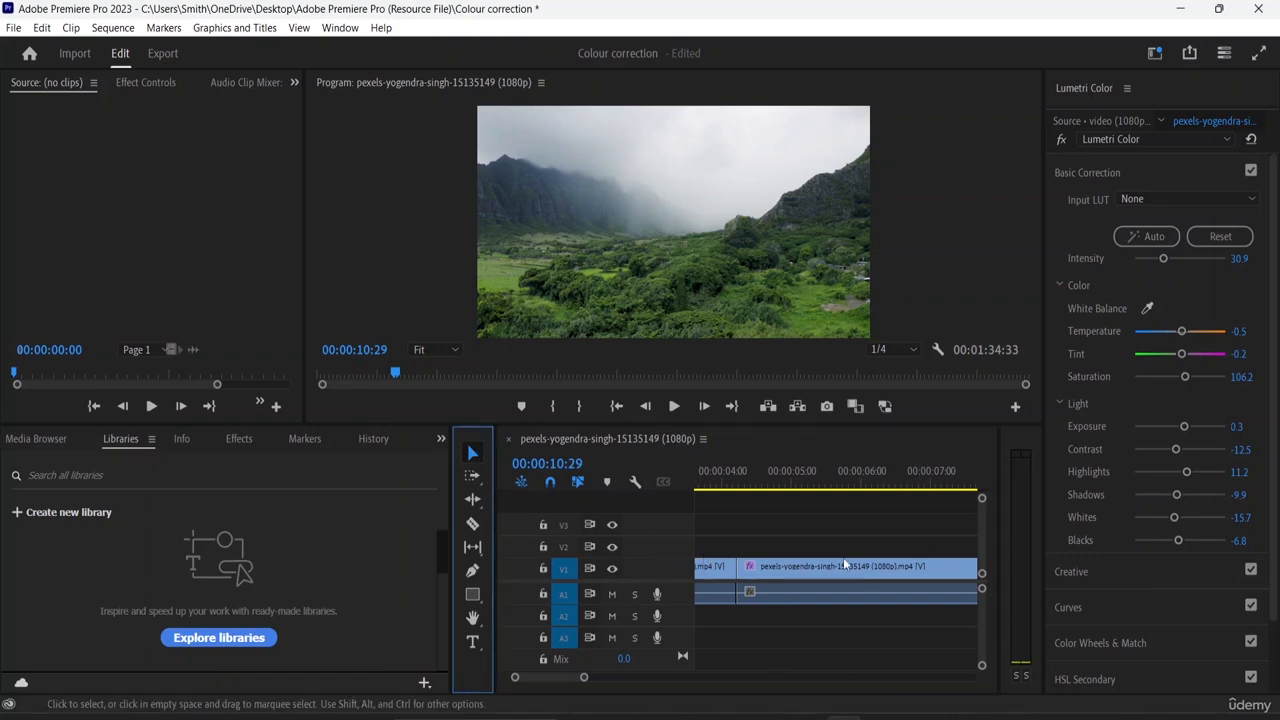
{"action": "left_click", "coordinate": [692, 538]}
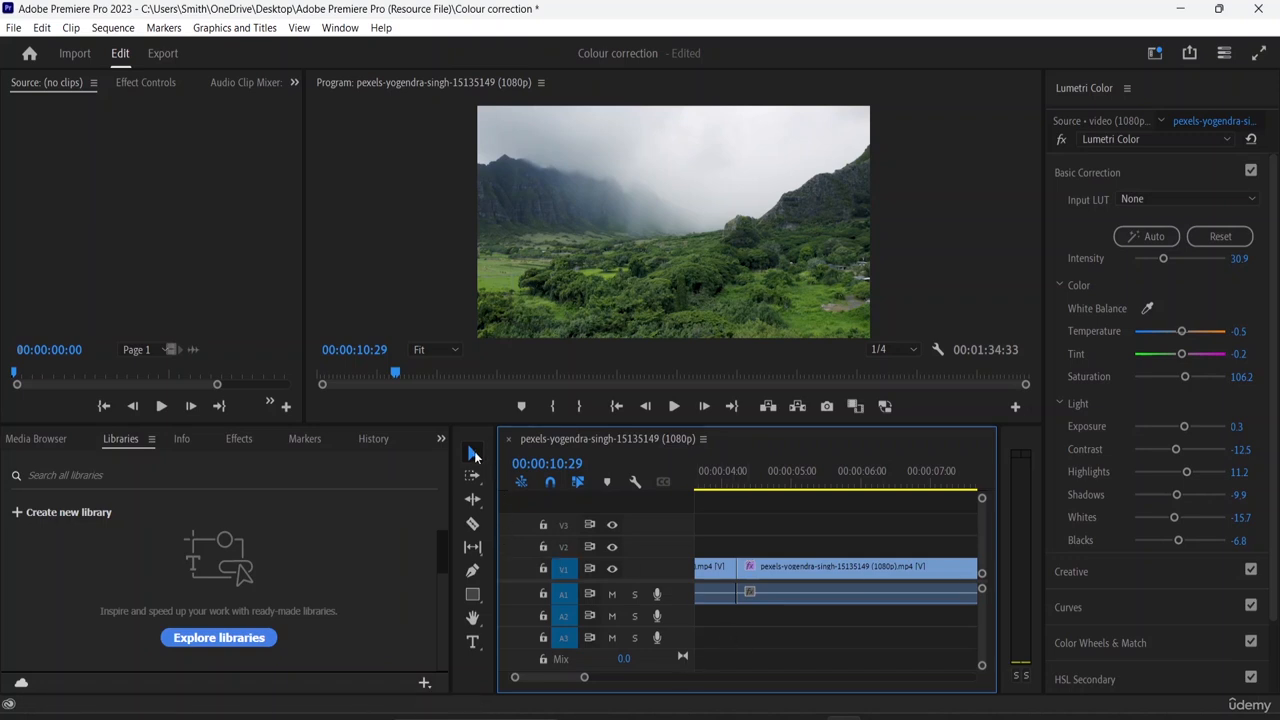
{"action": "left_click_drag", "start_coordinate": [712, 577], "coordinate": [757, 596]}
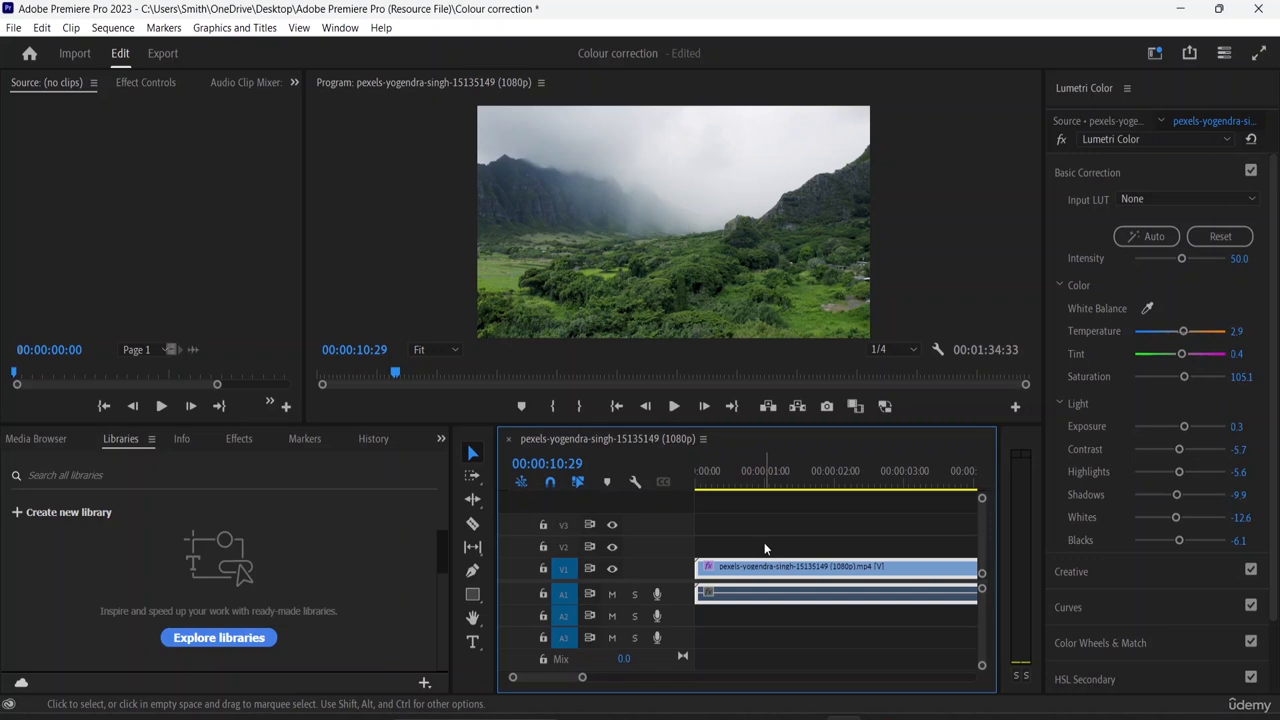
- Play the sequence from 00:00:07:51 across the river and green valley clips to review their colour corrections
{"action": "key", "text": "ctrl+minus"}
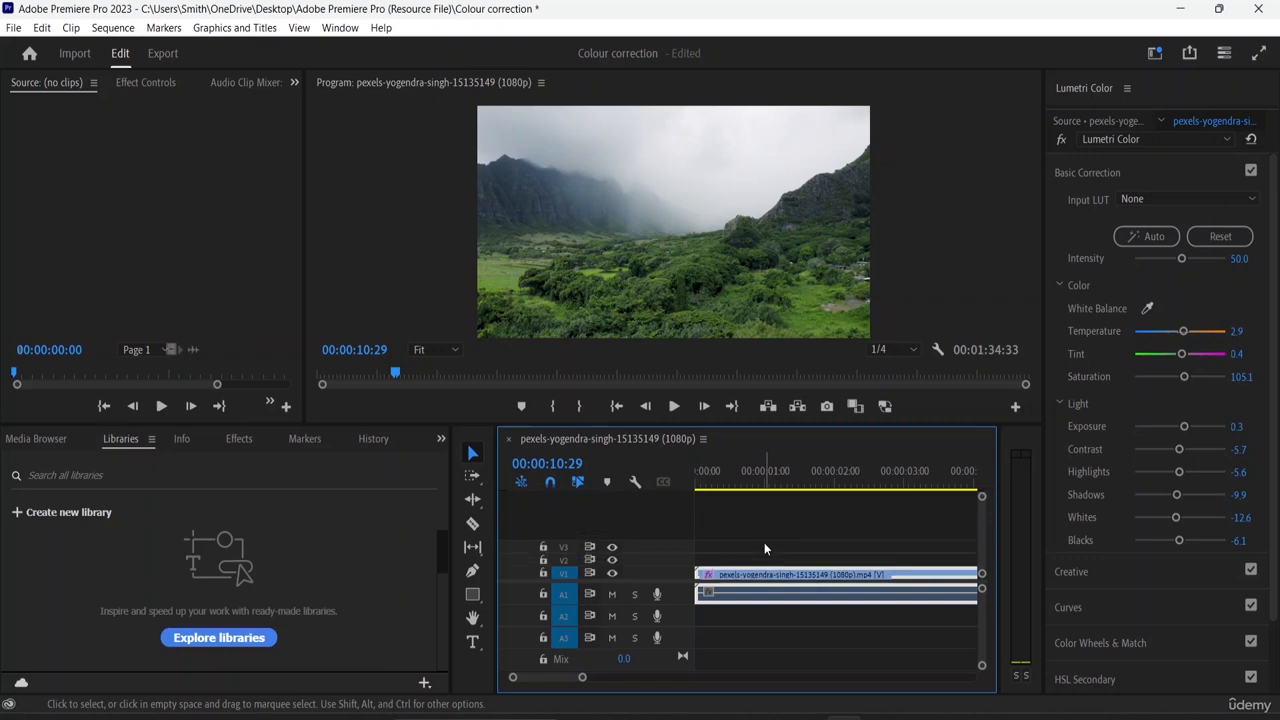
{"action": "key", "text": "minus"}
{"action": "key", "text": "minus"}
{"action": "key", "text": "minus"}
{"action": "key", "text": "minus"}
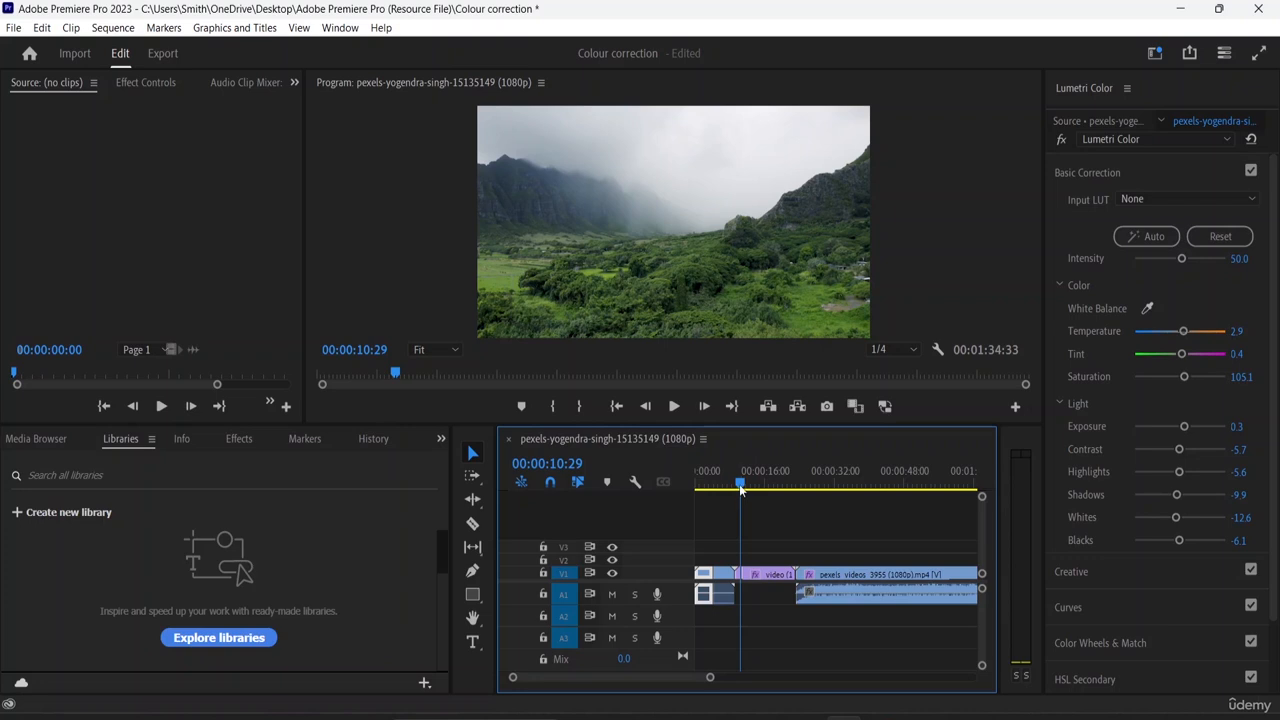
{"action": "mouse_move", "coordinate": [741, 489]}
{"action": "left_mouse_down"}
{"action": "mouse_move", "coordinate": [720, 490]}
{"action": "mouse_move", "coordinate": [728, 499]}
{"action": "left_mouse_up"}
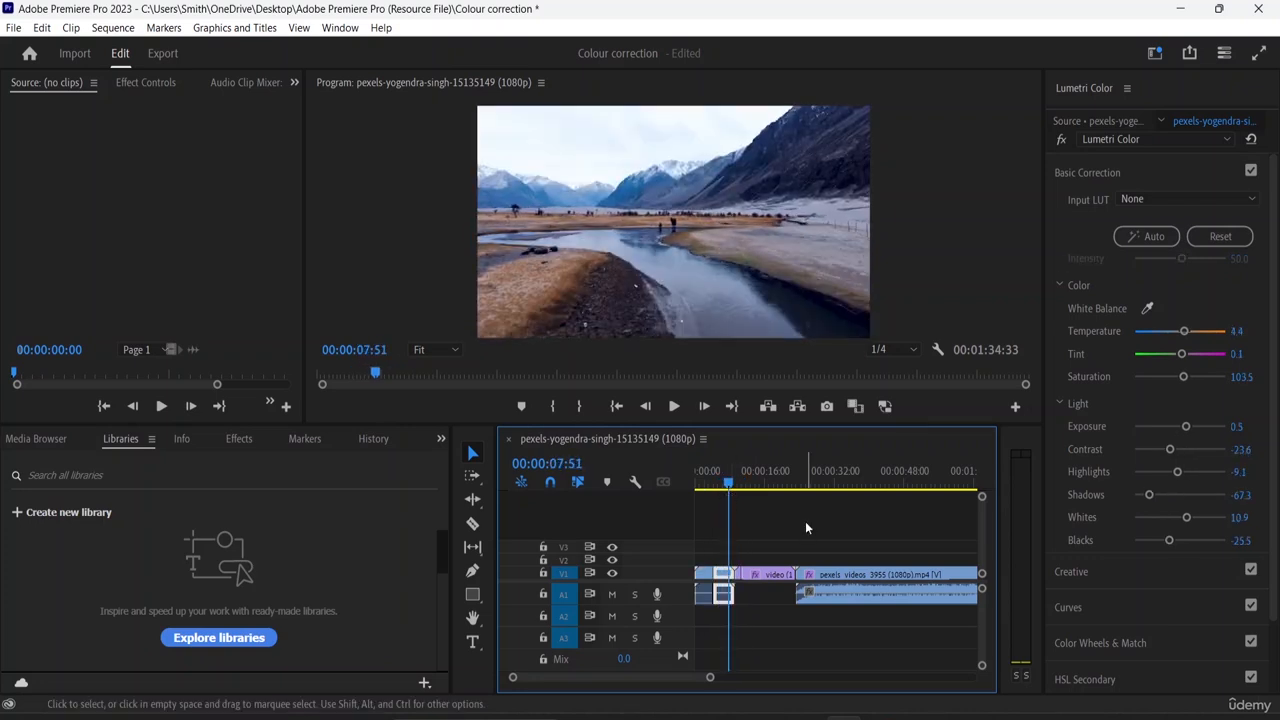
{"action": "key", "text": "space"}
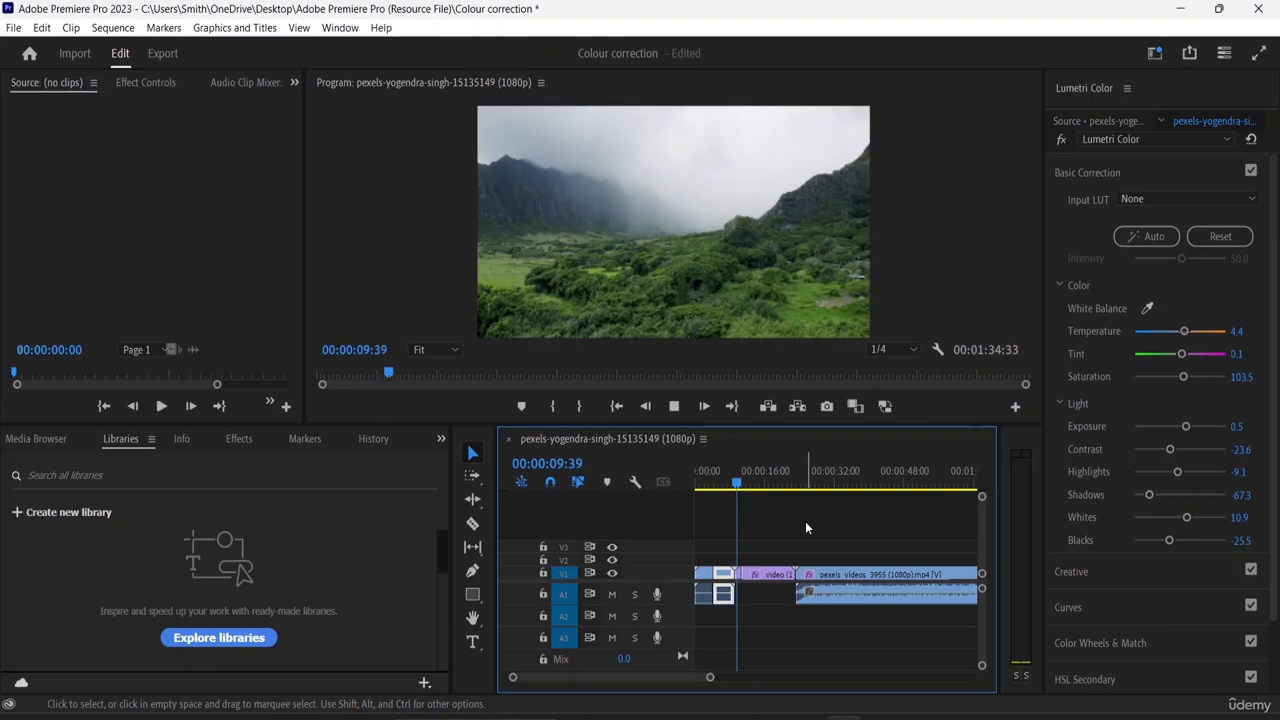
{"action": "key", "text": "space"}
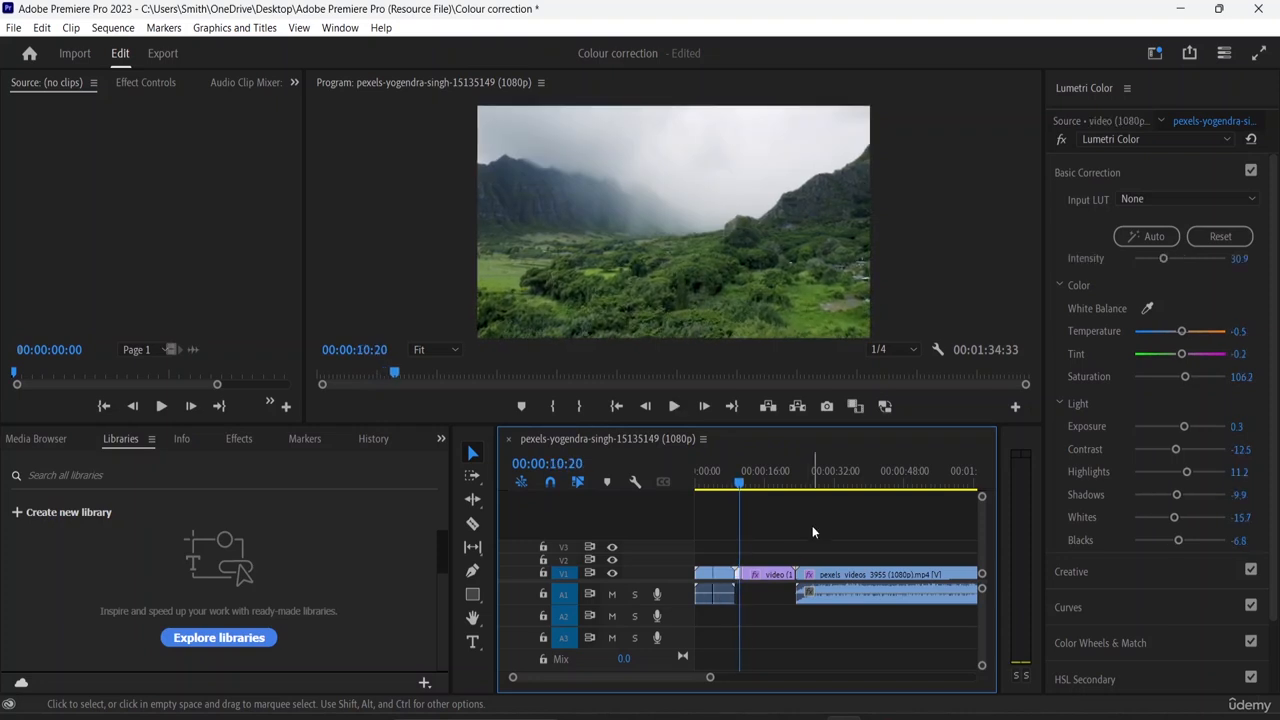